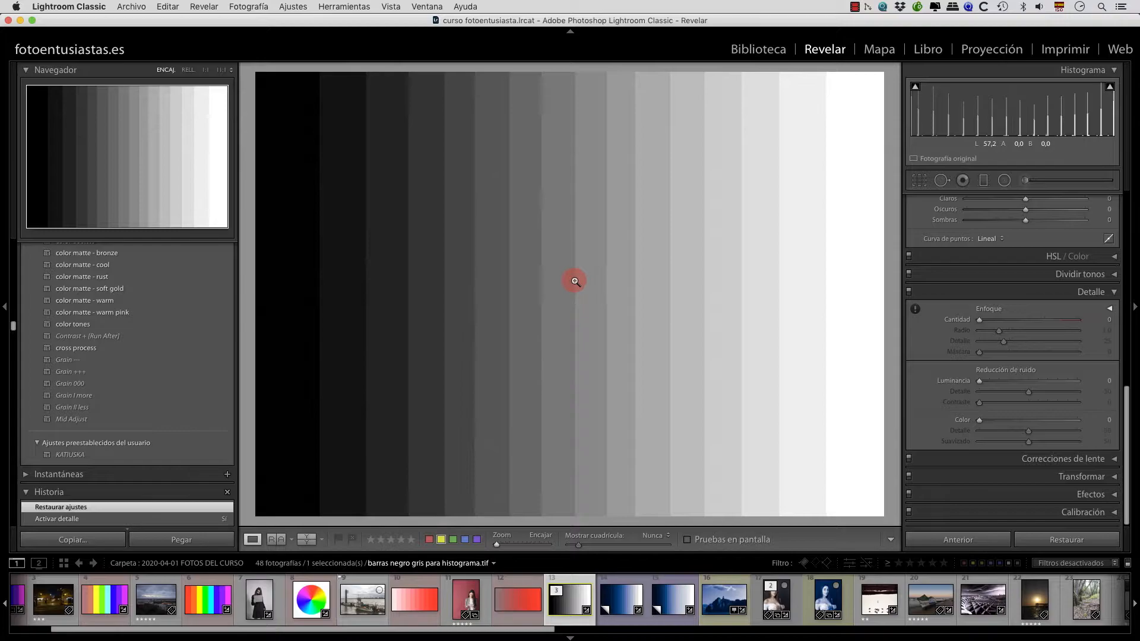
Step: Zoom in on the boundary between two mid-grey bars and test a sharpening Amount of 84 with Radius 0.5 and Detail 0
left_click(576, 280)
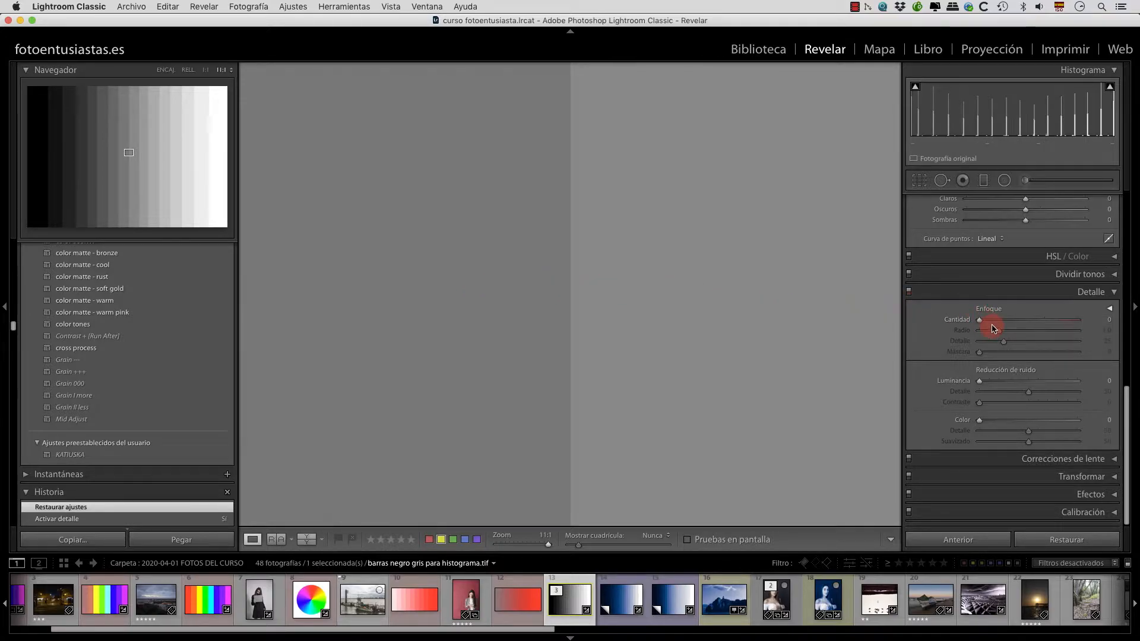
left_click_drag(981, 320, 993, 322)
left_click_drag(999, 331, 1034, 325)
left_click(990, 325)
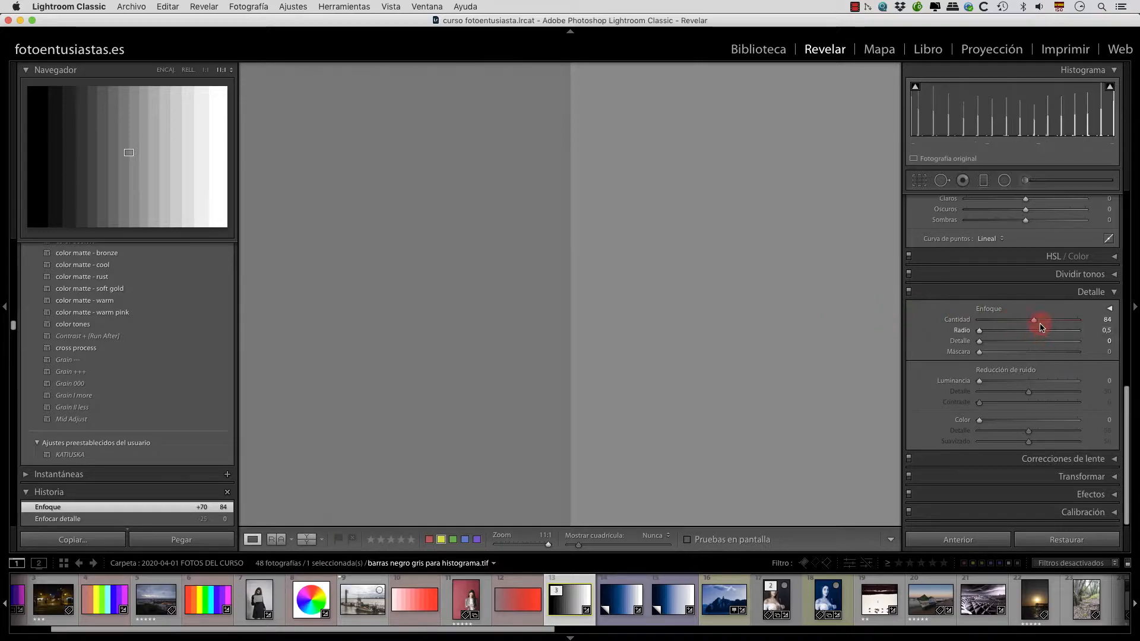
mouse_move(1037, 322)
left_mouse_down()
mouse_move(973, 320)
mouse_move(1016, 320)
left_mouse_up()
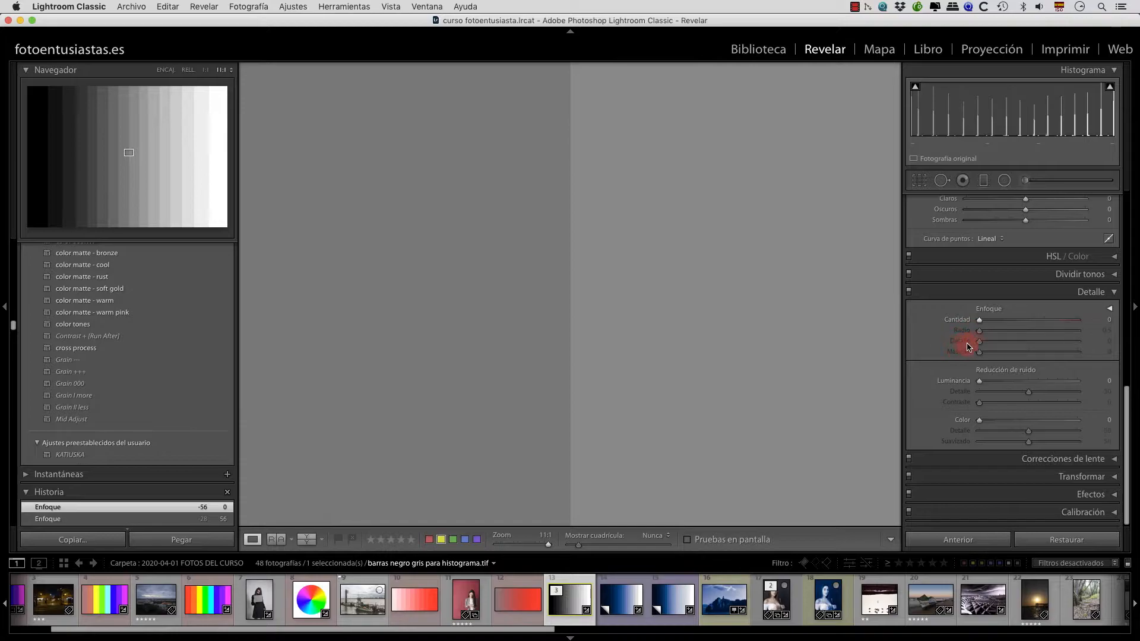
Step: Set the sharpening Amount to 28 and raise Detail to 100, keeping the Radius at its minimum
left_click_drag(979, 320, 985, 322)
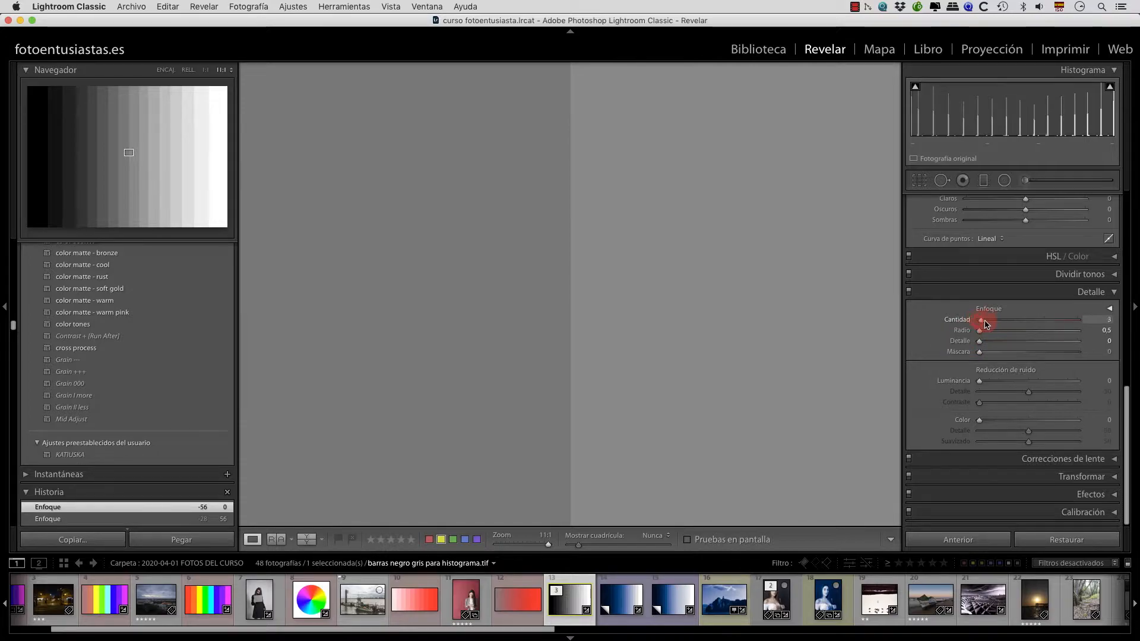
left_click(980, 340)
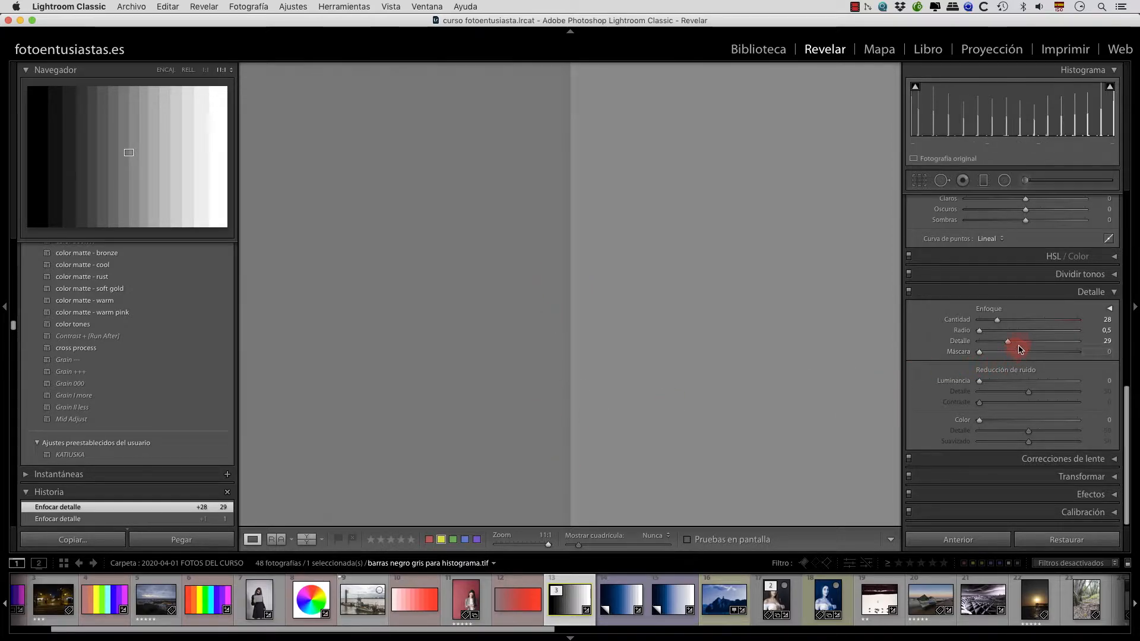
left_click_drag(1023, 343, 1078, 342)
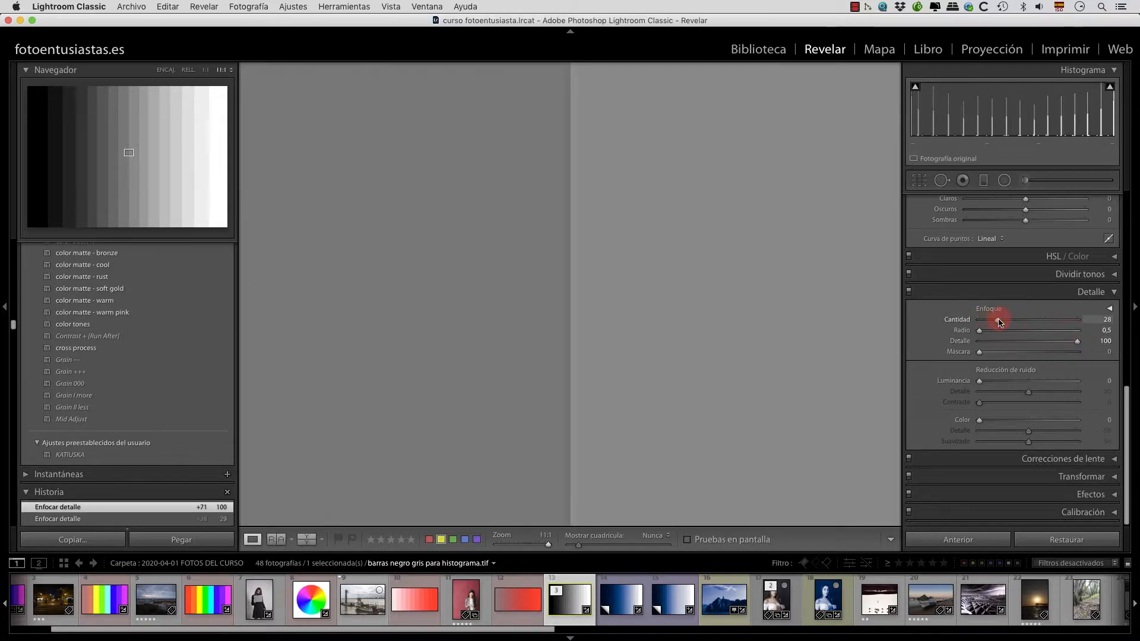
Step: Compare the edge halo at sharpening Amounts of 93, 91 and 22, finishing with the Amount at 57
left_click_drag(1018, 322, 1042, 321)
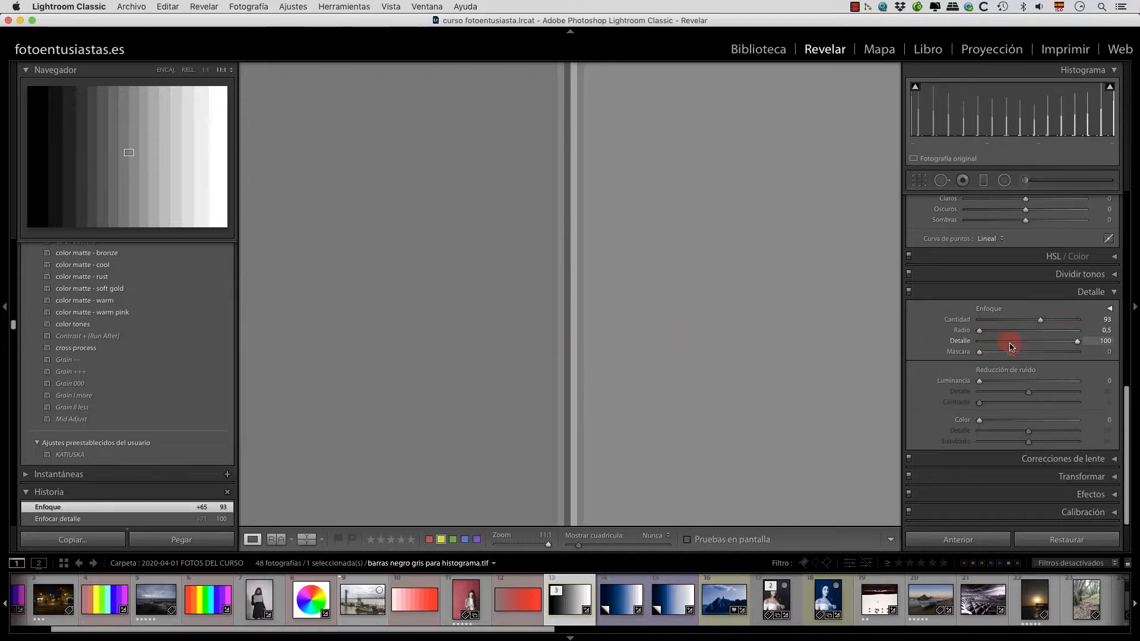
mouse_move(1045, 325)
left_mouse_down()
mouse_move(1000, 321)
mouse_move(1038, 321)
left_mouse_up()
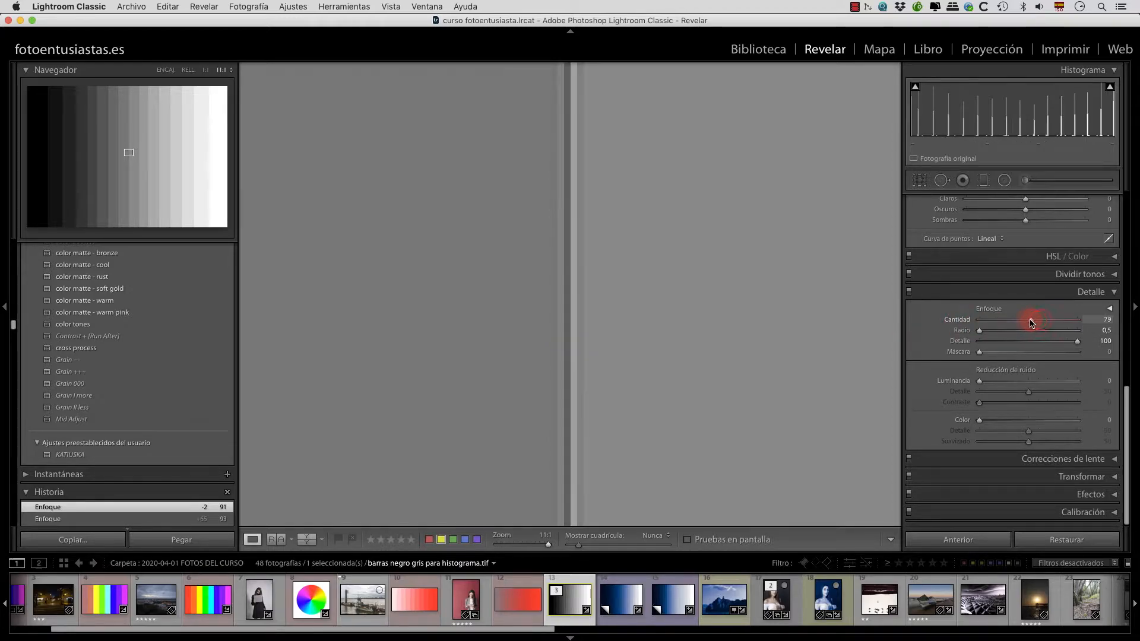
left_click_drag(1014, 323, 995, 322)
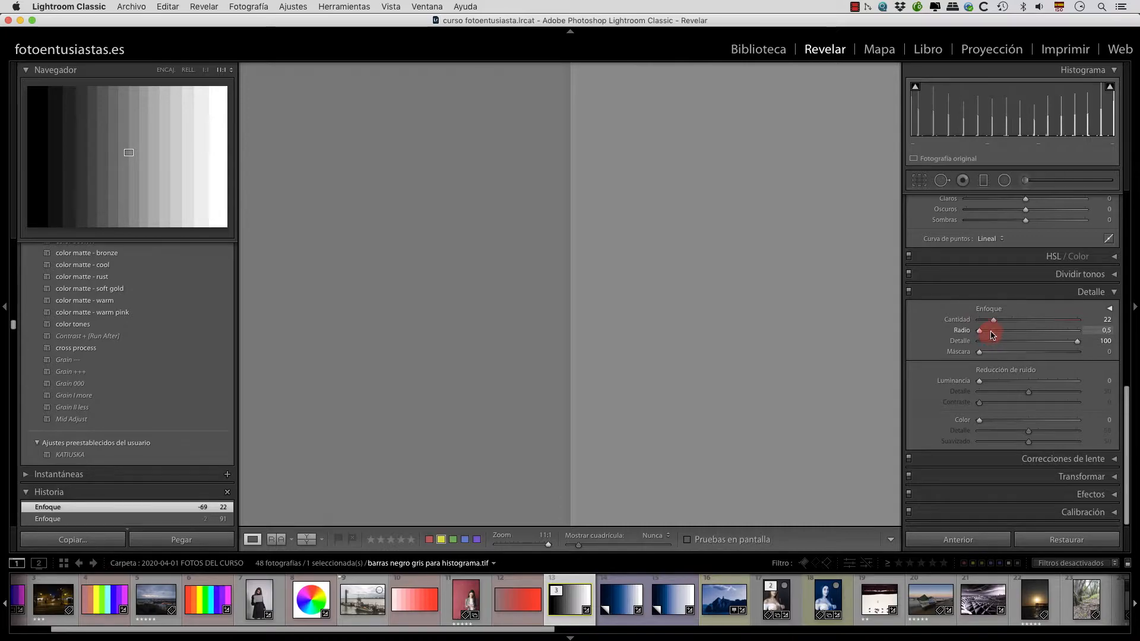
left_click_drag(993, 322, 1017, 321)
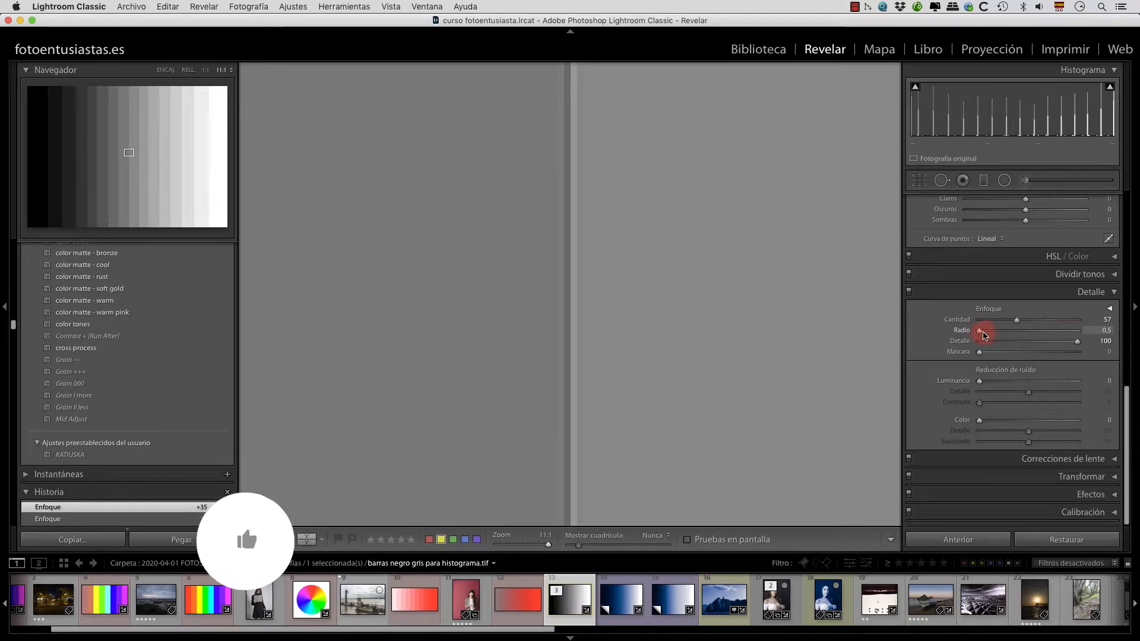
Step: Set the sharpening Detail to 0, the Radius to 3.0 and the Amount to 150
left_click_drag(1074, 345, 963, 345)
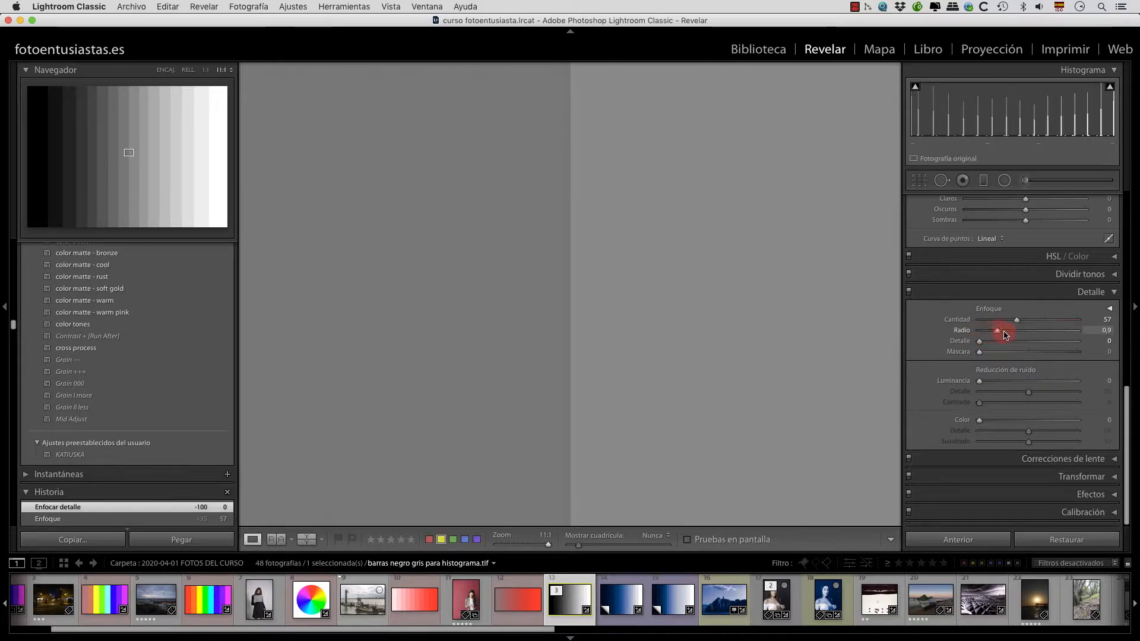
left_click_drag(1004, 335, 1082, 339)
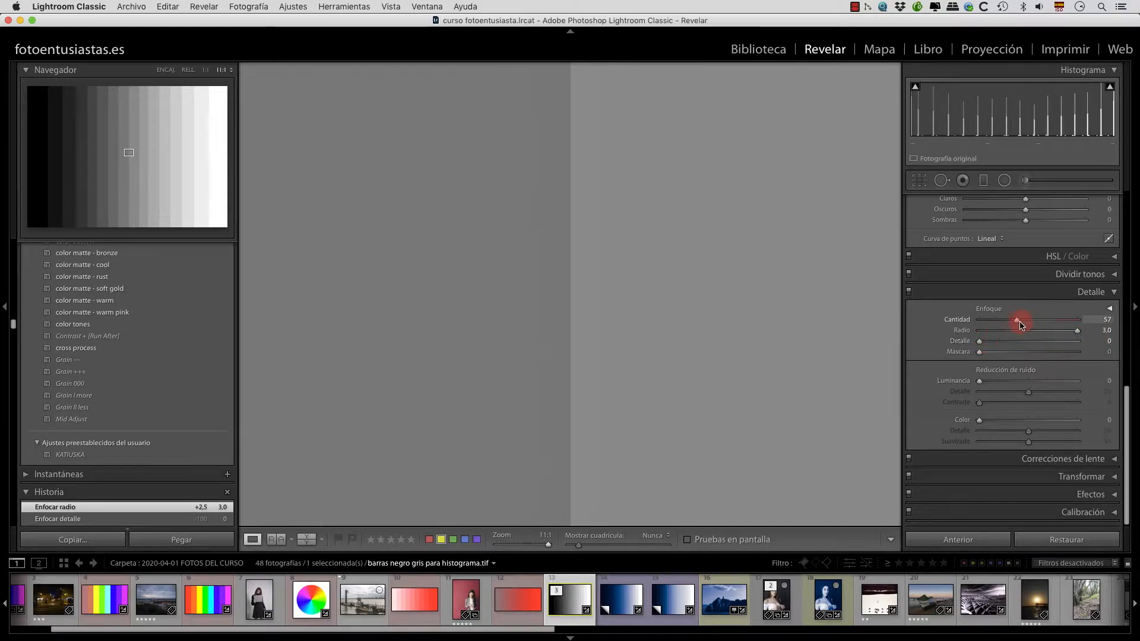
left_click_drag(1040, 324, 1063, 326)
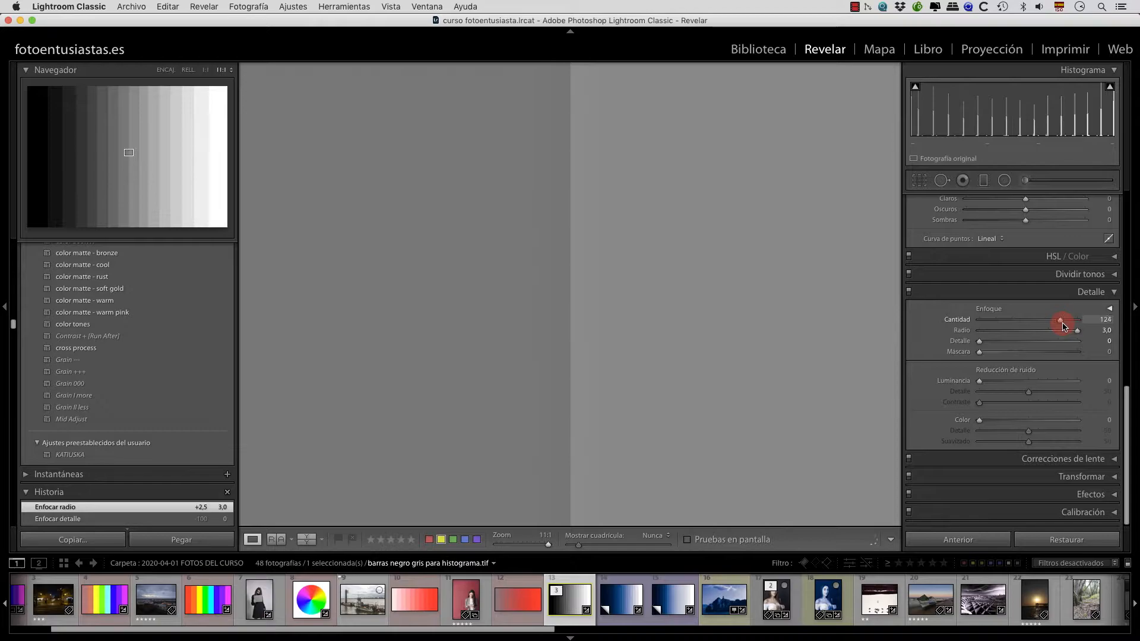
Step: Raise the sharpening Detail to 31 to test the halo around the grey boundary at maximum Amount and Radius
left_click(979, 343)
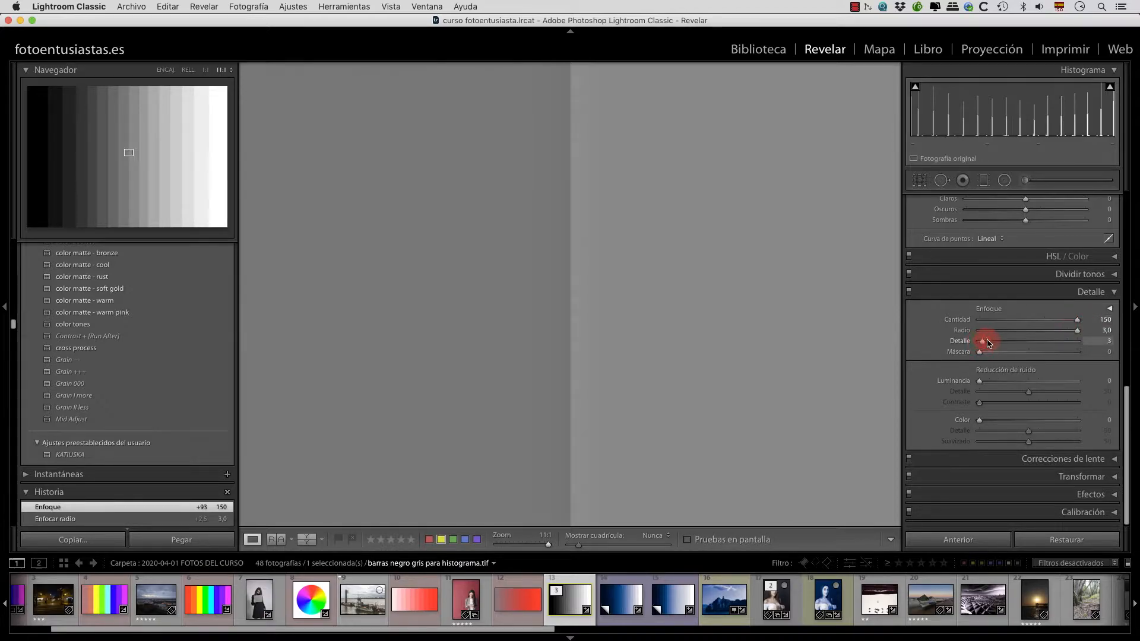
left_click_drag(989, 343, 1016, 343)
left_click(657, 291)
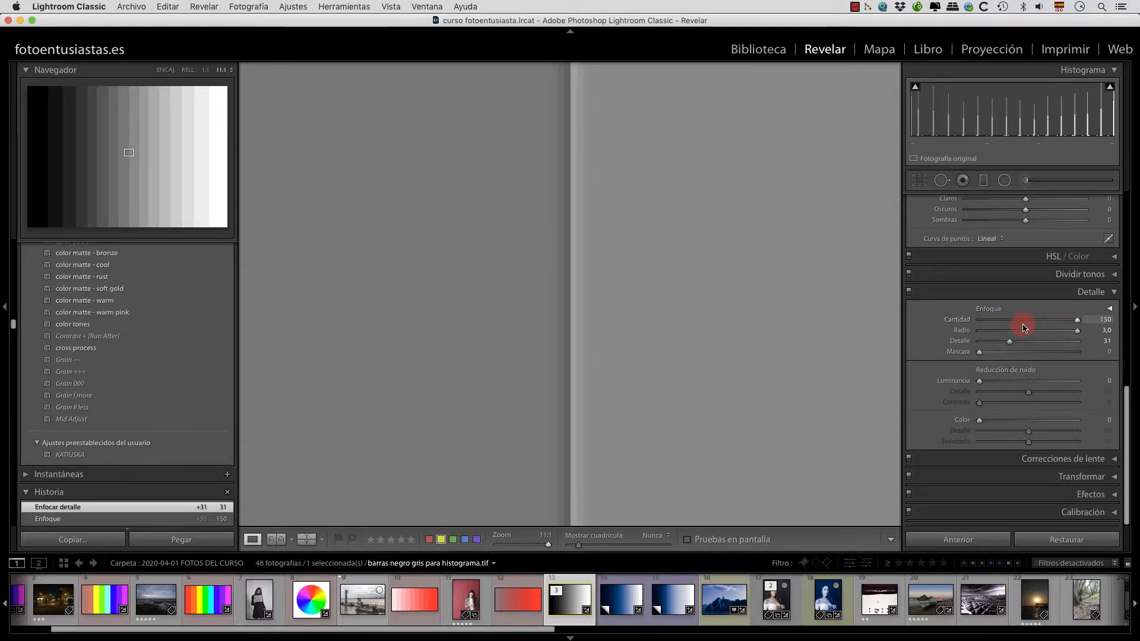
Step: Reset the sharpening values and set Amount to 45, Radius to 0.5 and Detail to 8
double_click(950, 320)
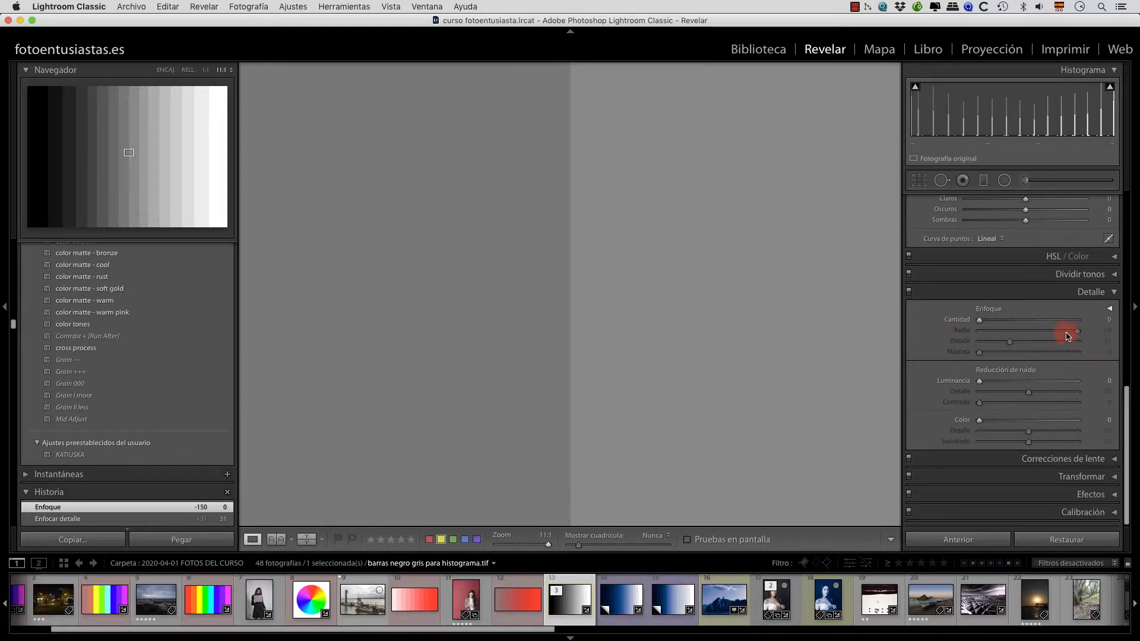
left_click(1025, 320)
left_click_drag(1069, 330, 912, 322)
double_click(957, 341)
left_click_drag(980, 320, 1007, 326)
mouse_move(980, 341)
left_mouse_down()
mouse_move(995, 341)
mouse_move(986, 350)
left_mouse_up()
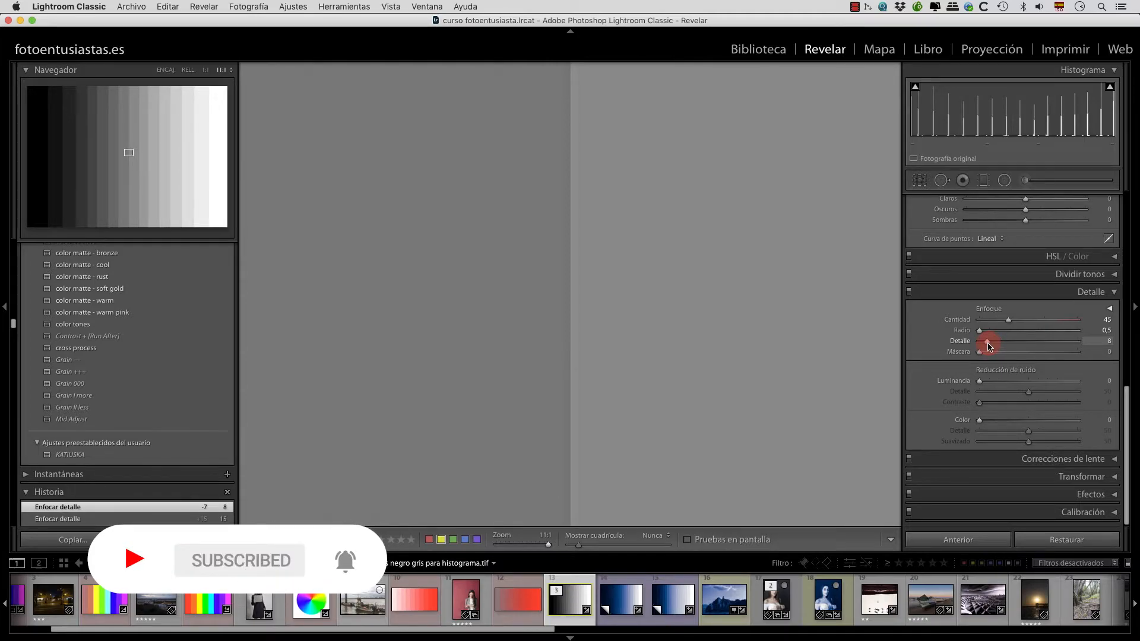
Step: Test a higher Detail and different Radius values, settling the sharpening at Amount 64, Radius 1.4 and Detail 51
left_click_drag(991, 342, 1061, 345)
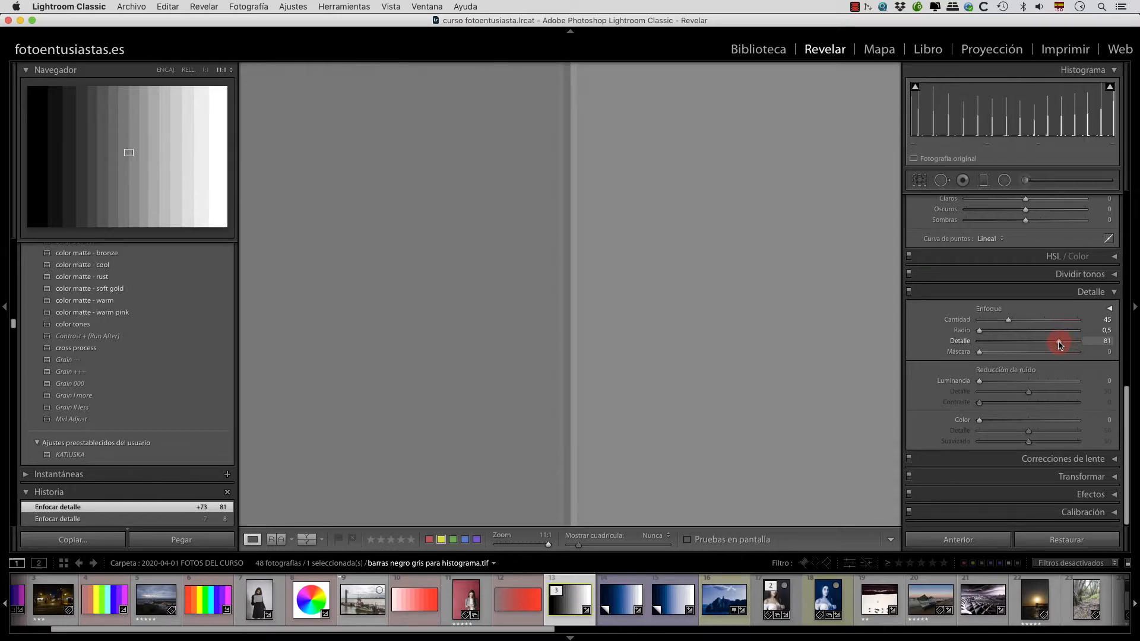
left_click_drag(1059, 344, 1052, 342)
left_click_drag(980, 330, 1003, 337)
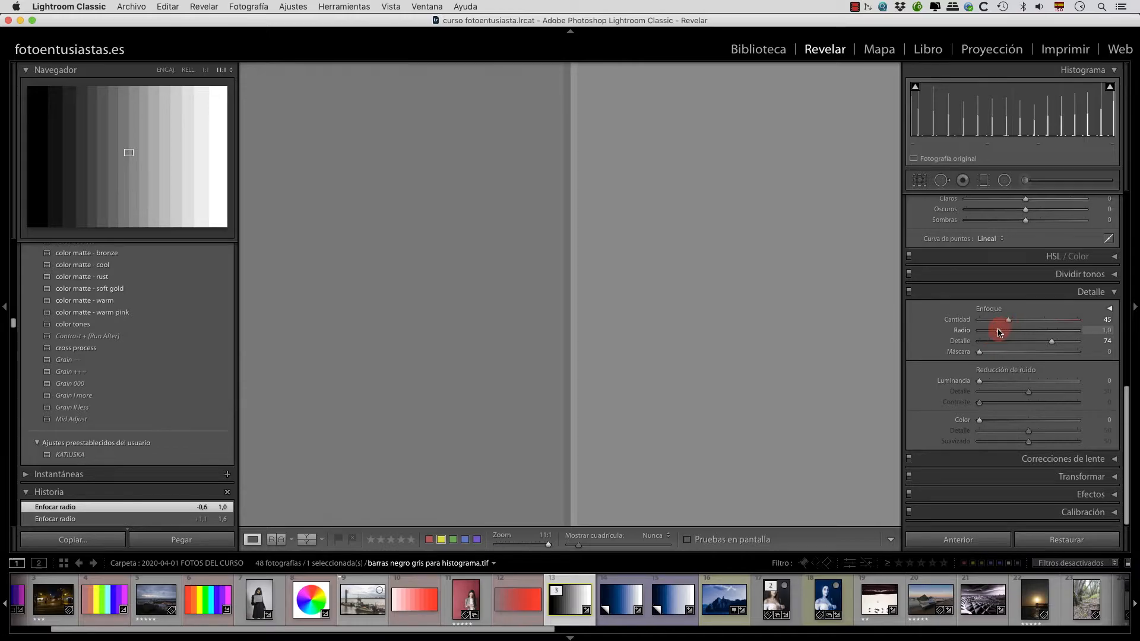
mouse_move(1017, 333)
left_mouse_down()
mouse_move(1005, 320)
mouse_move(1049, 343)
mouse_move(1025, 344)
left_mouse_up()
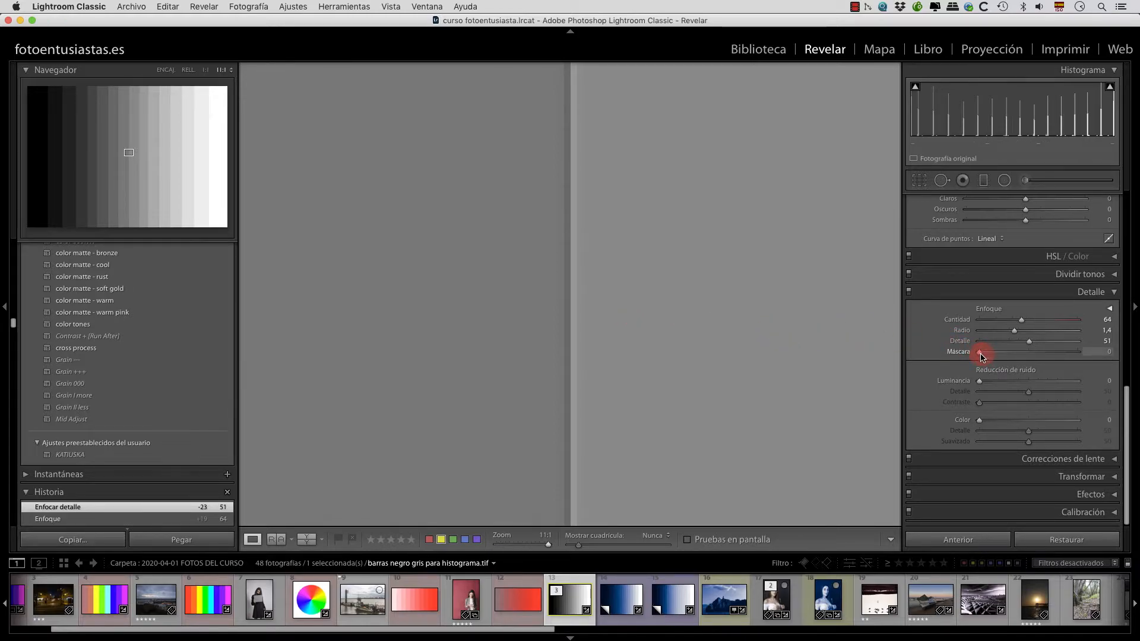
Step: Set the sharpening Masking to 86 and reduce it to 77 to compare how it limits the edge halo
left_click_drag(1019, 358, 1066, 358)
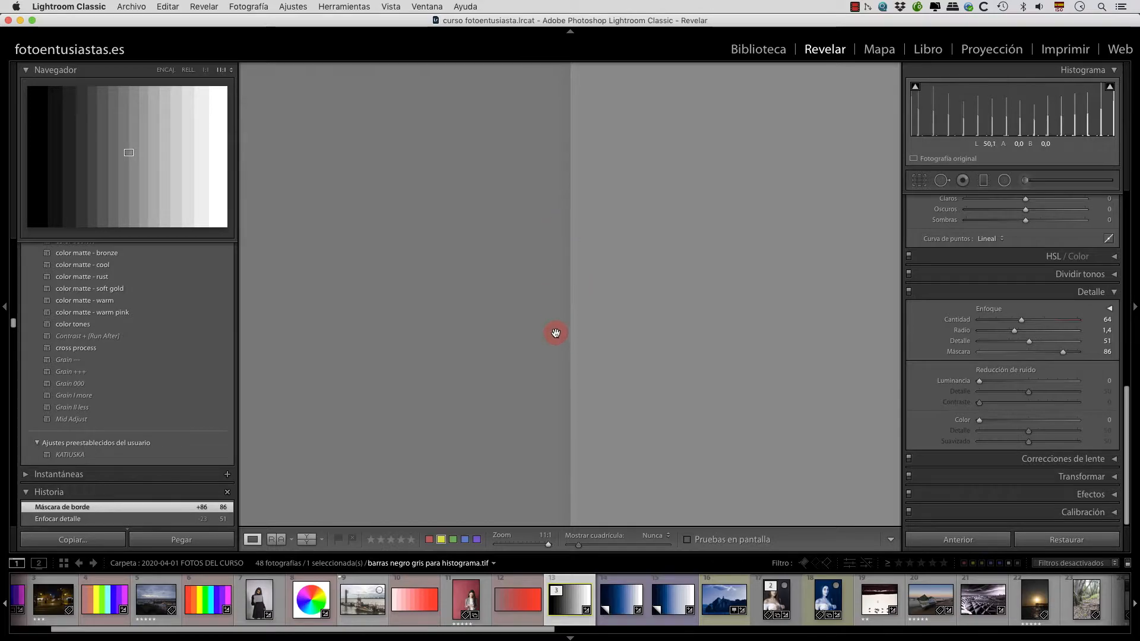
mouse_move(1065, 358)
left_mouse_down()
mouse_move(1013, 357)
mouse_move(1053, 359)
left_mouse_up()
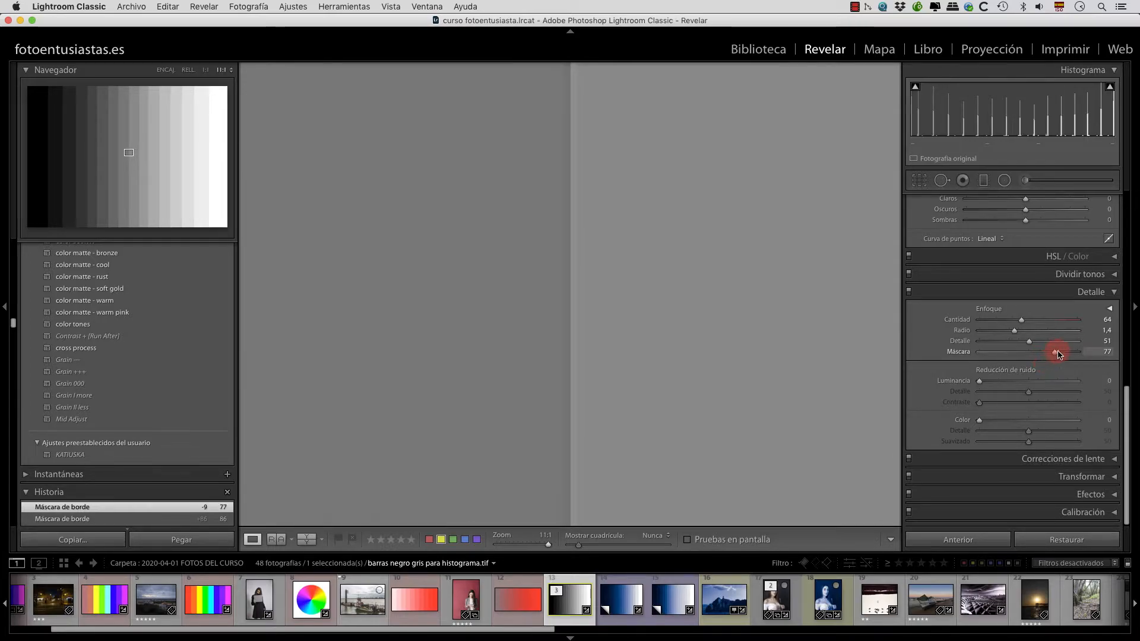
left_click(977, 354)
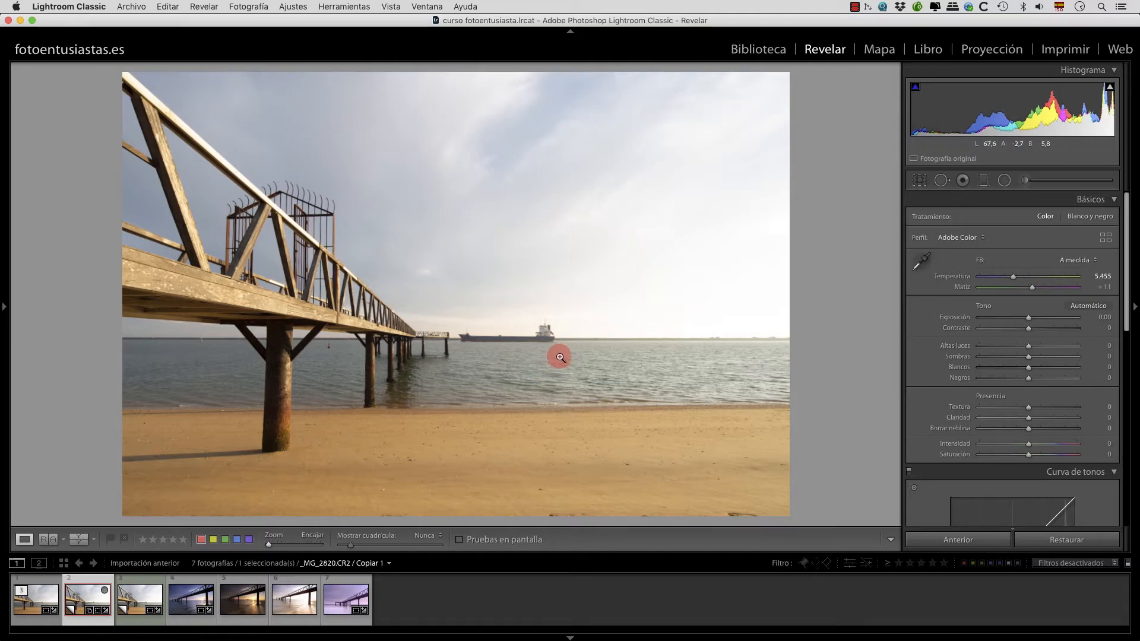
Step: Examine the ship, the water and the pier posts in the beach photo at 1:1 to judge their sharpness
left_click(528, 329)
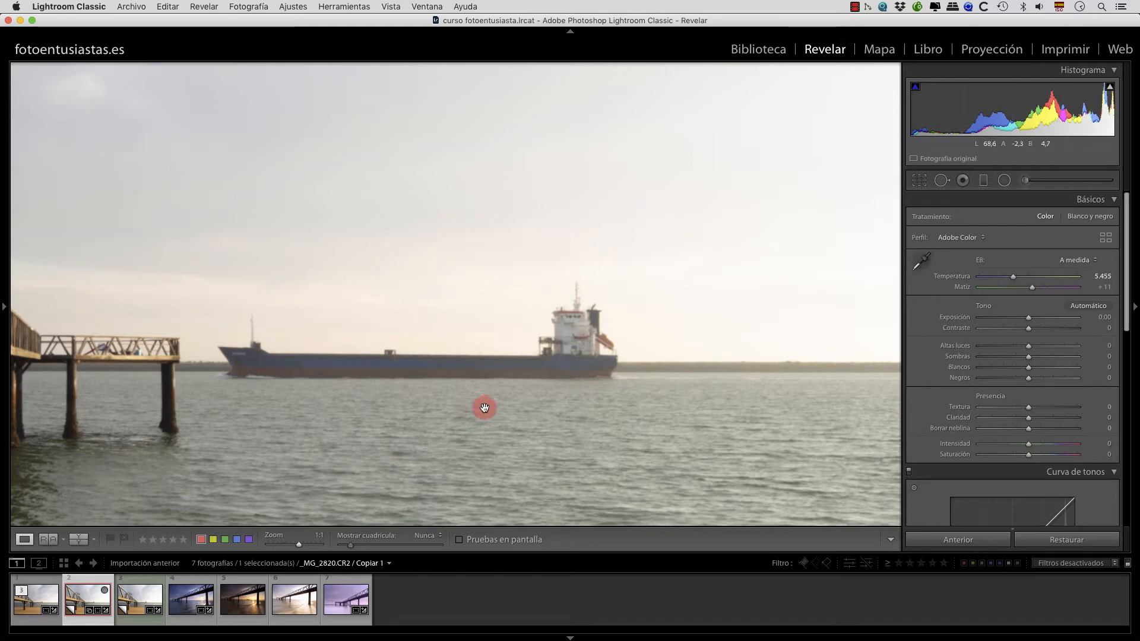
left_click_drag(455, 412, 481, 348)
left_click_drag(684, 355, 828, 232)
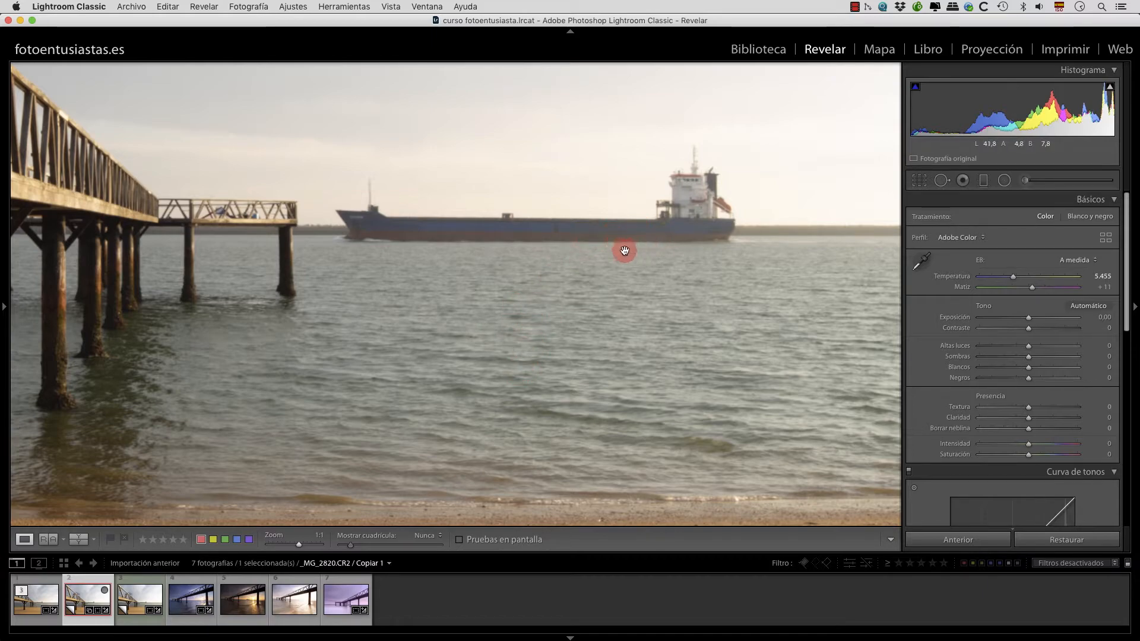
left_click_drag(591, 272, 544, 295)
left_click_drag(404, 340, 409, 341)
left_click_drag(579, 336, 643, 327)
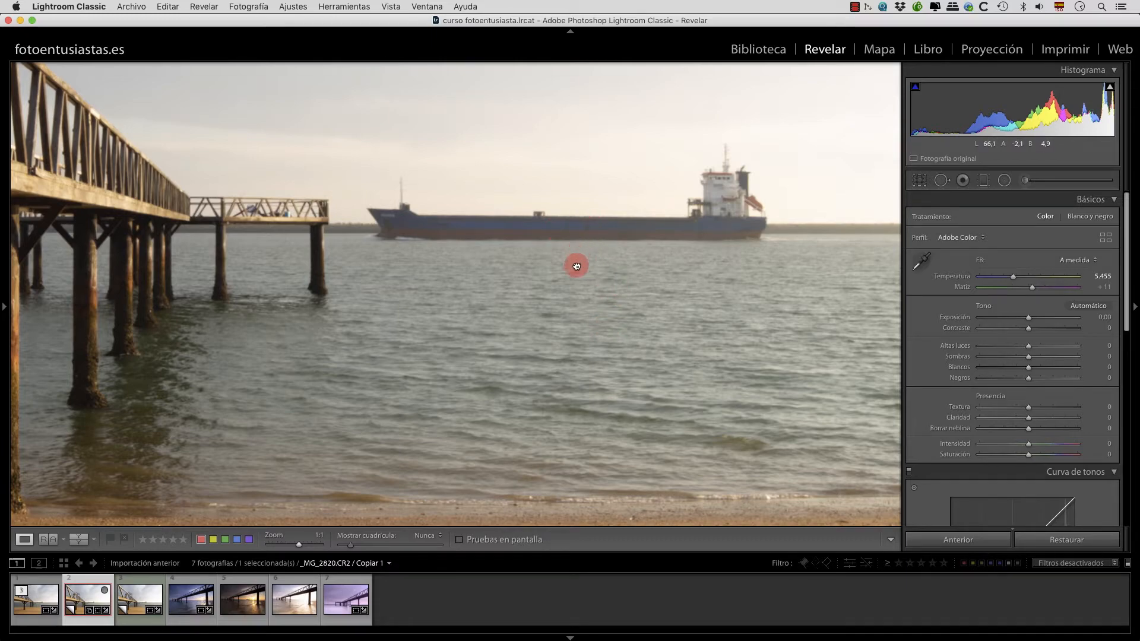
left_click_drag(576, 266, 562, 311)
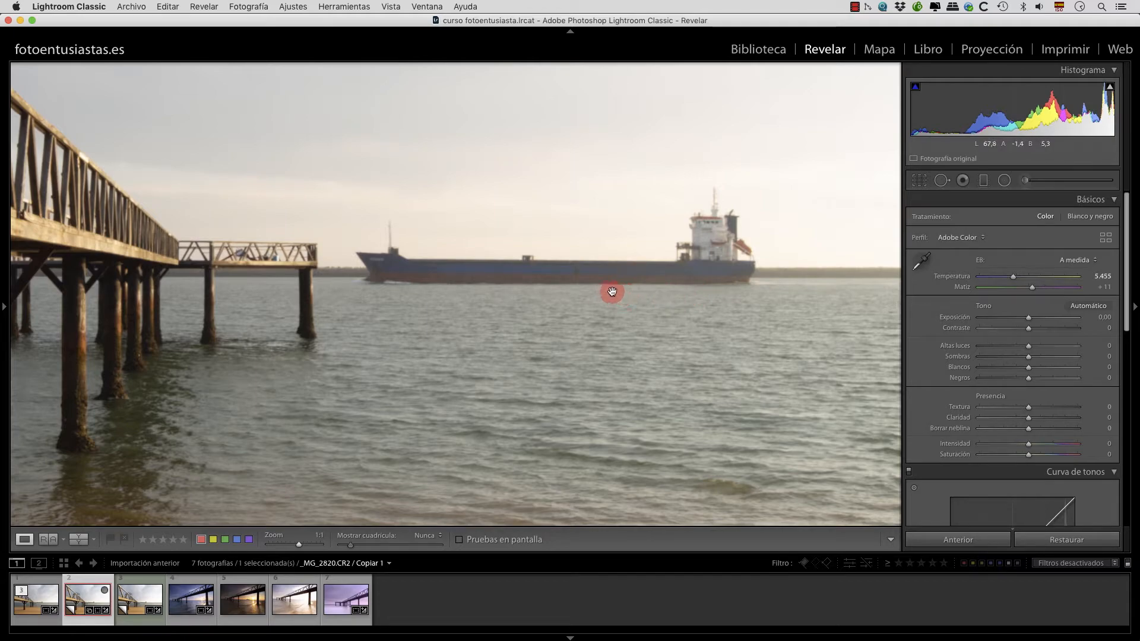
left_click_drag(592, 307, 621, 326)
left_click_drag(536, 297, 521, 350)
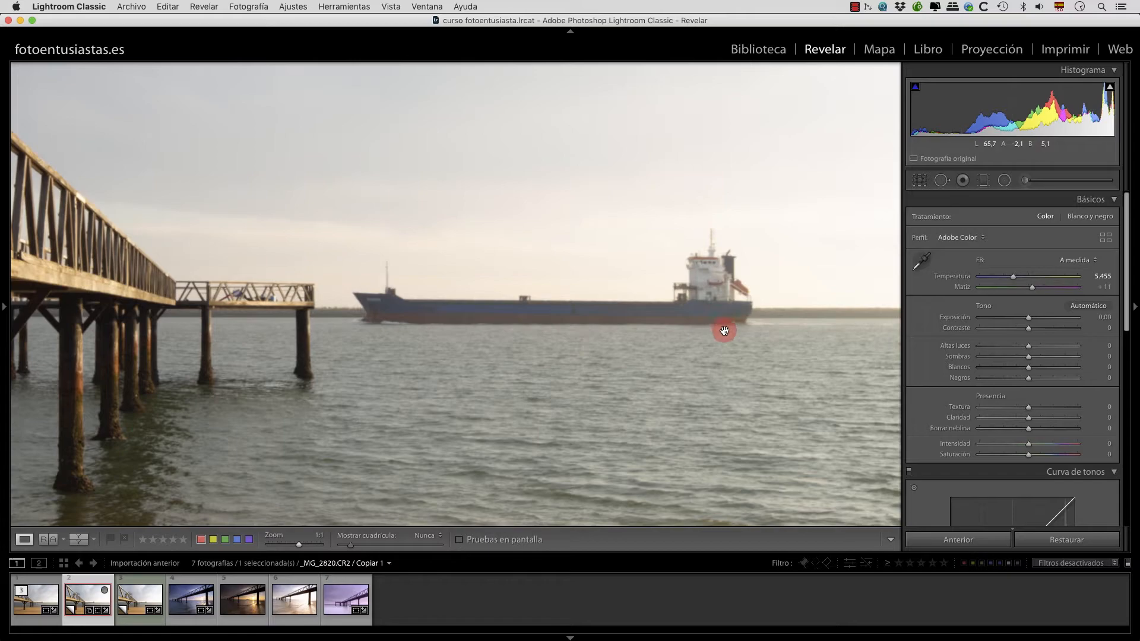
left_click_drag(723, 332, 679, 333)
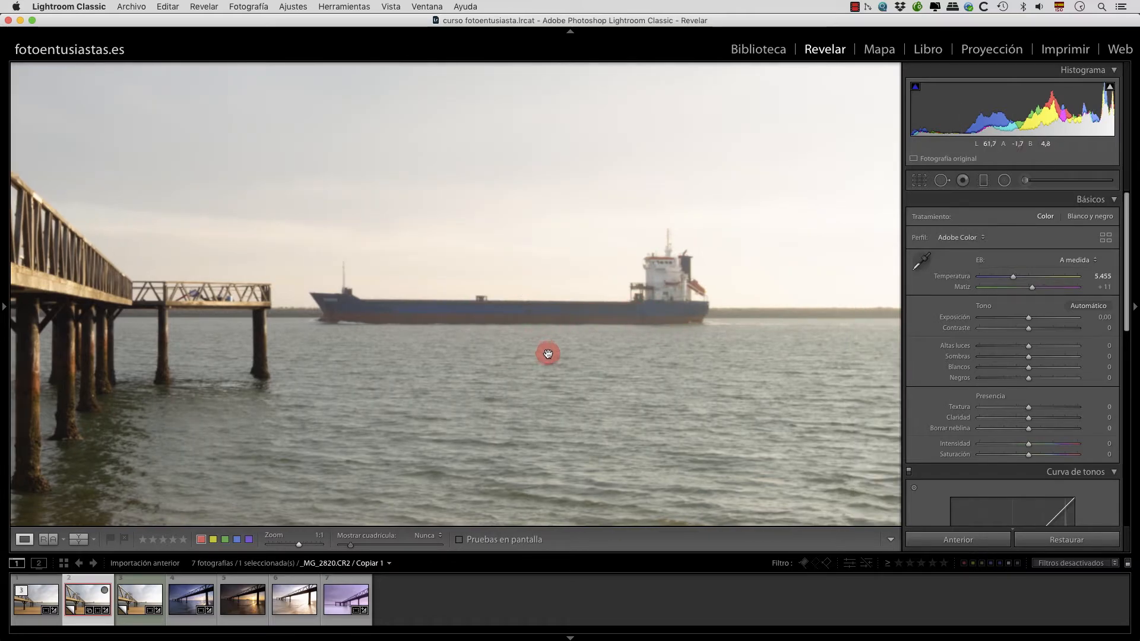
left_click_drag(546, 354, 541, 357)
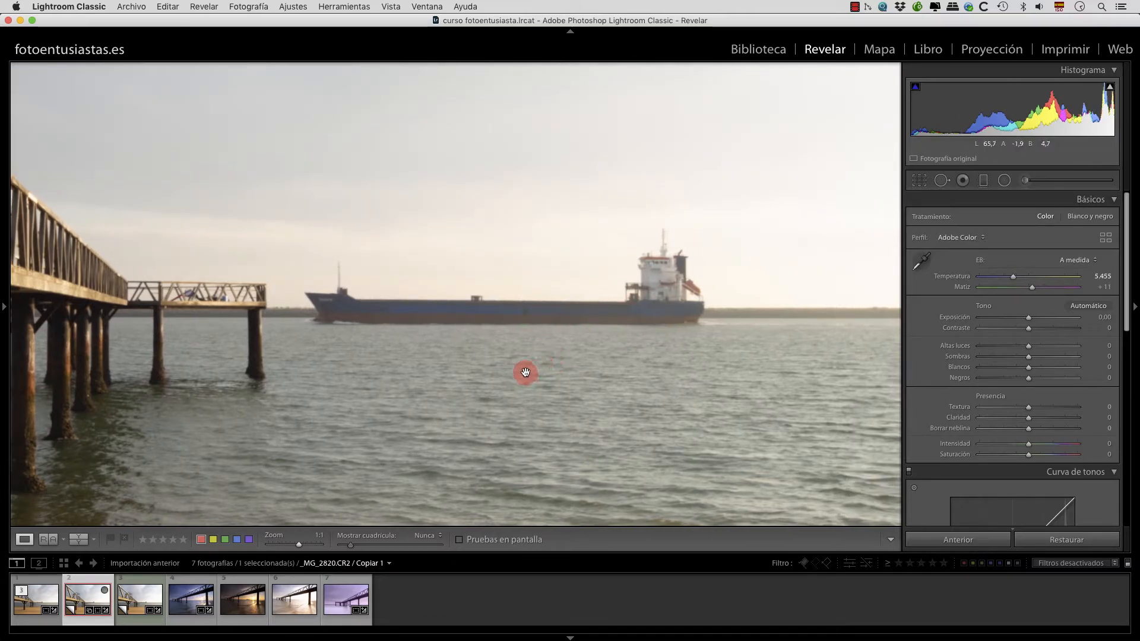
Step: Examine the iron structure on the pier at 1:1 and return to the full view of the photo
left_click(531, 372)
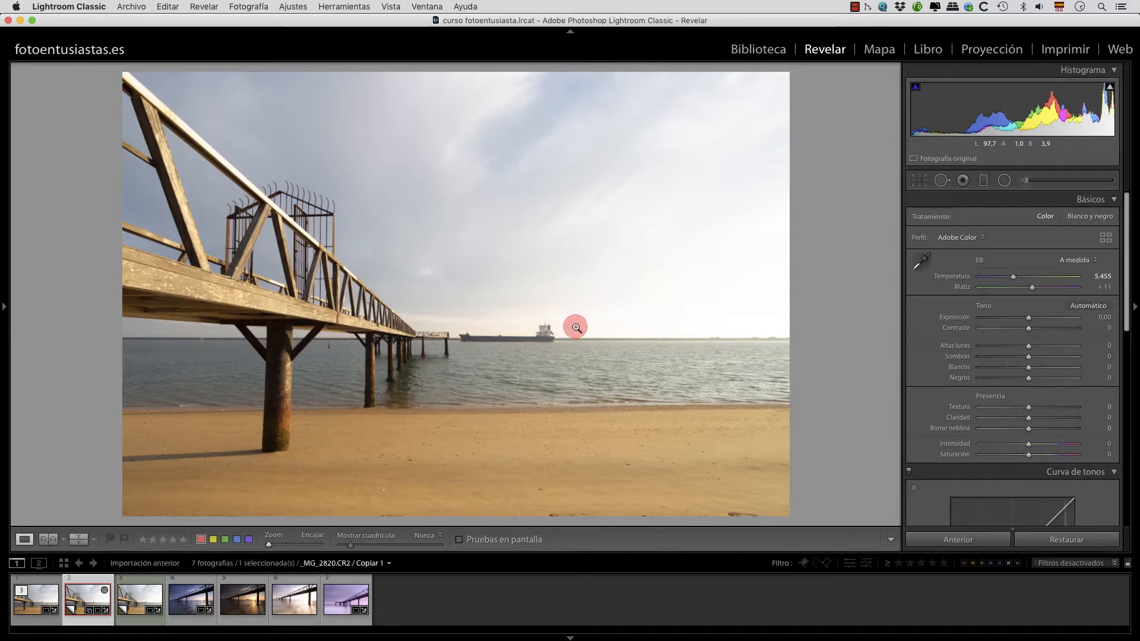
left_click(296, 192)
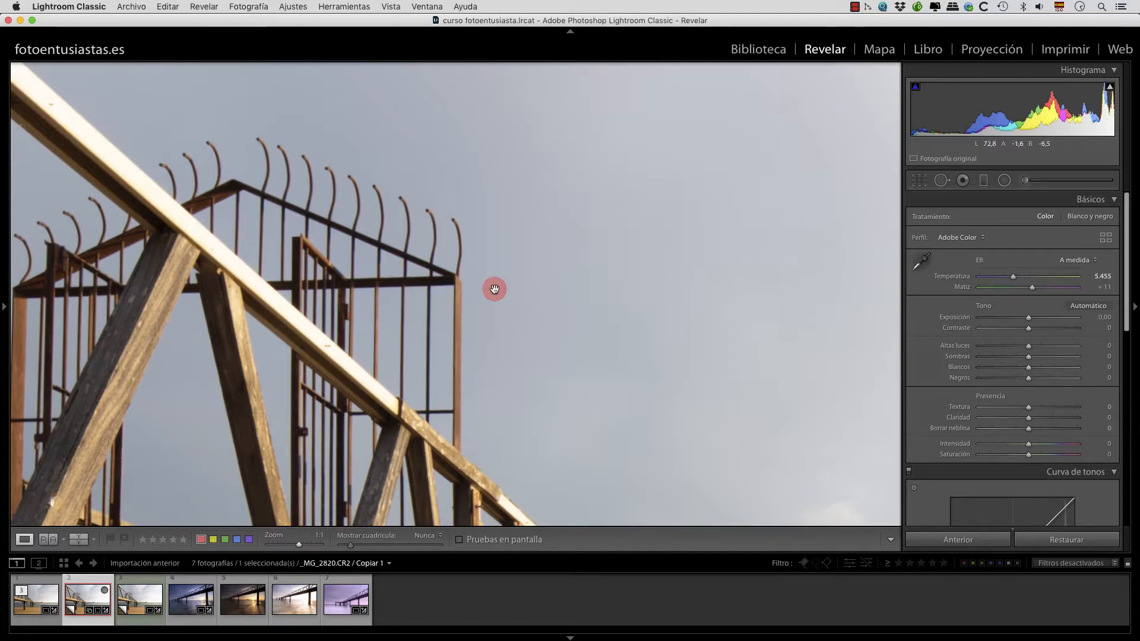
left_click(617, 352)
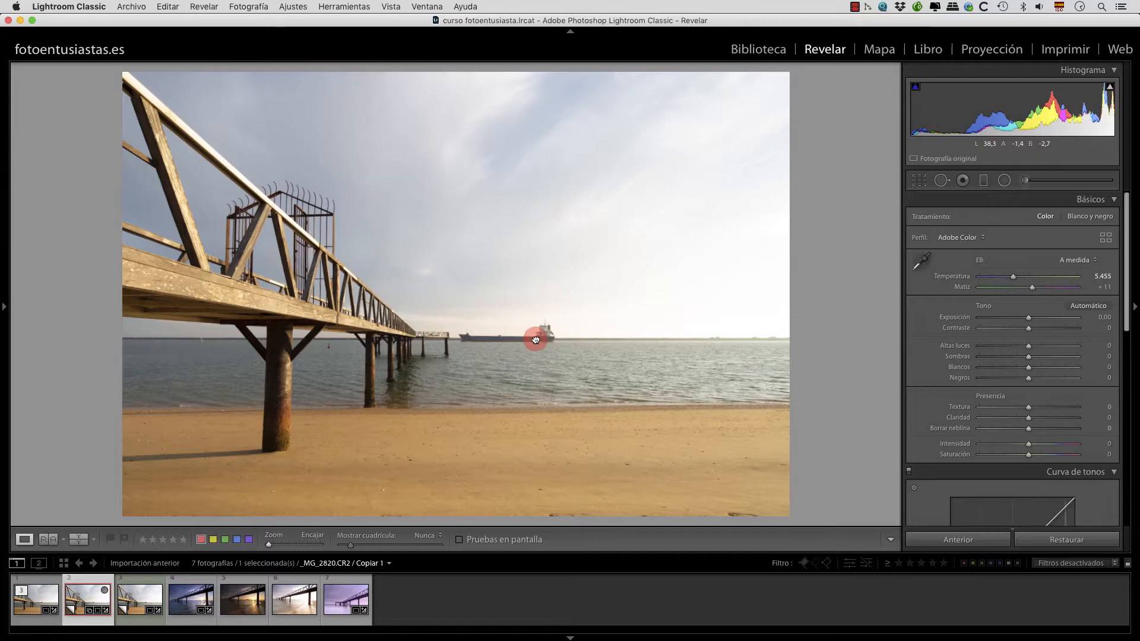
Step: View the ship at 1:1 and set the sharpening Amount to 68 and Detail to 30
left_click(535, 336)
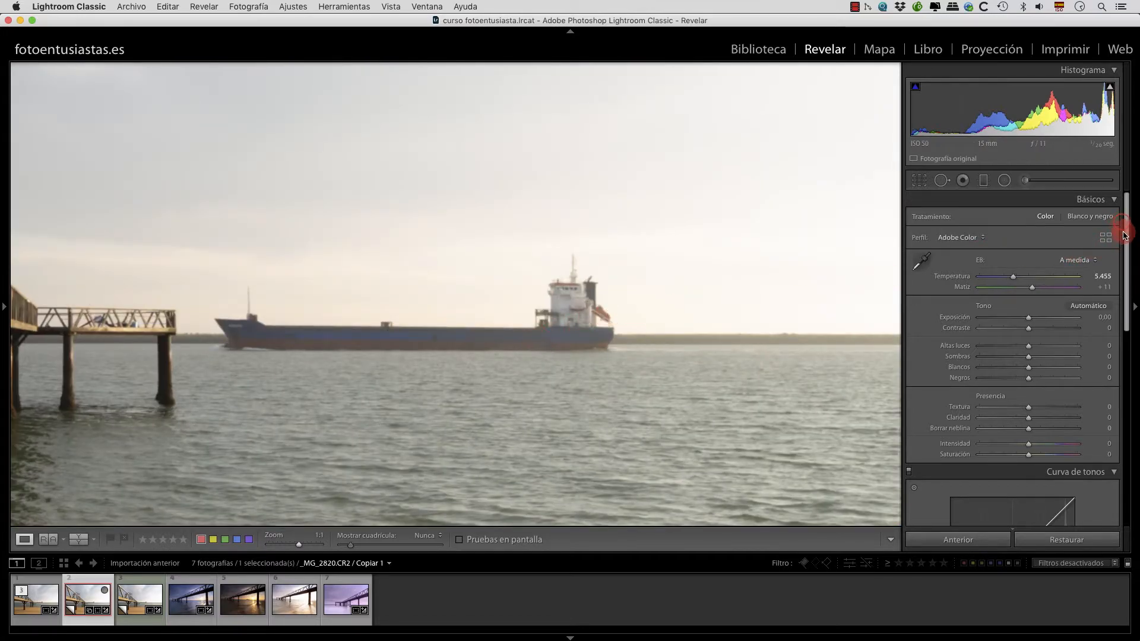
left_click_drag(1128, 234, 1133, 463)
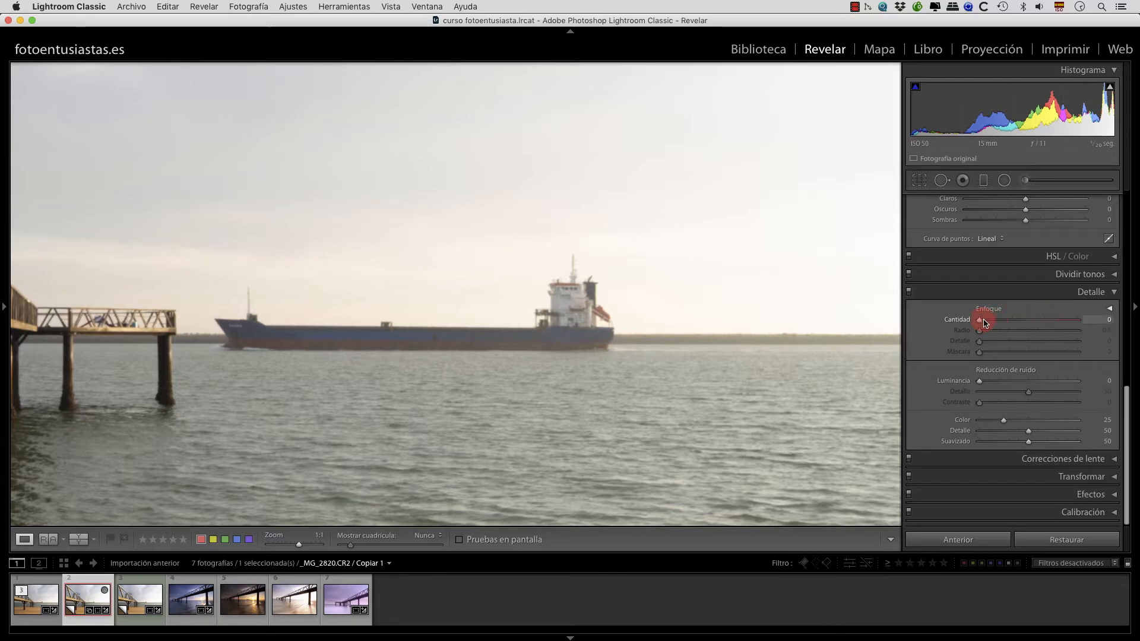
left_click_drag(984, 322, 1018, 323)
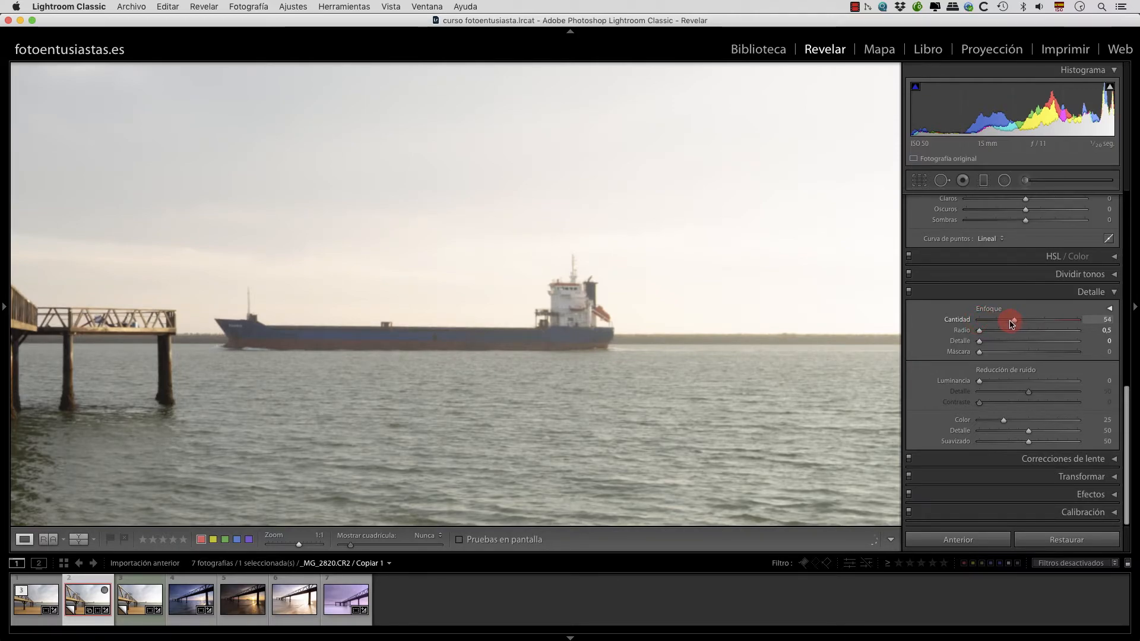
left_click_drag(1034, 324, 1025, 322)
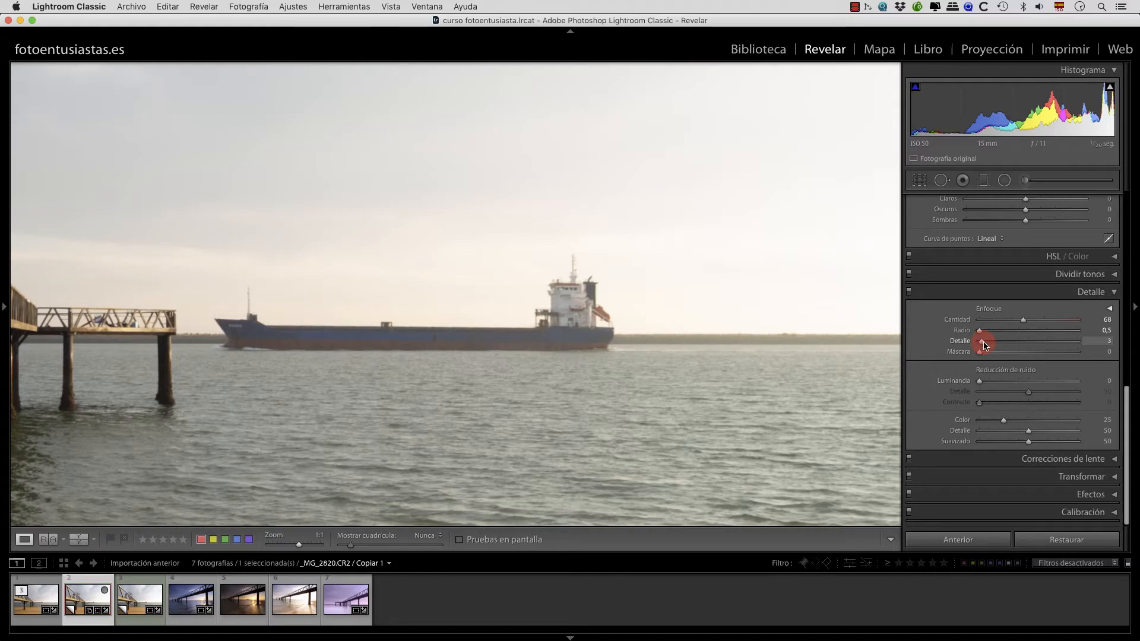
left_click_drag(996, 345, 1012, 345)
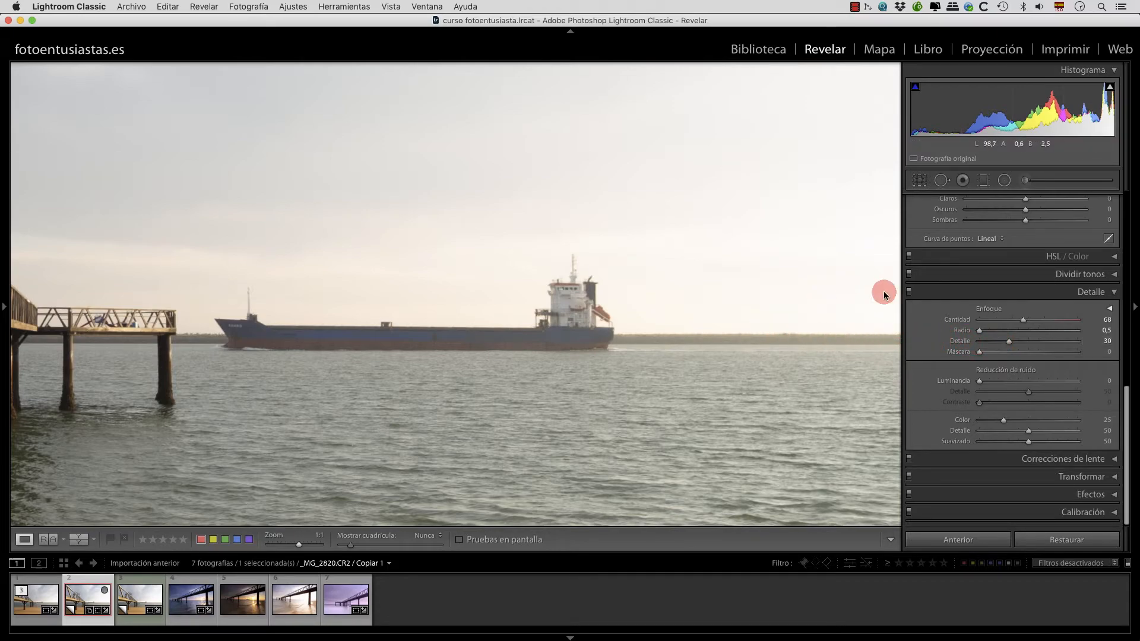
Step: Compare the ship and water repeatedly with the Detail adjustments switched off and on
left_click(910, 293)
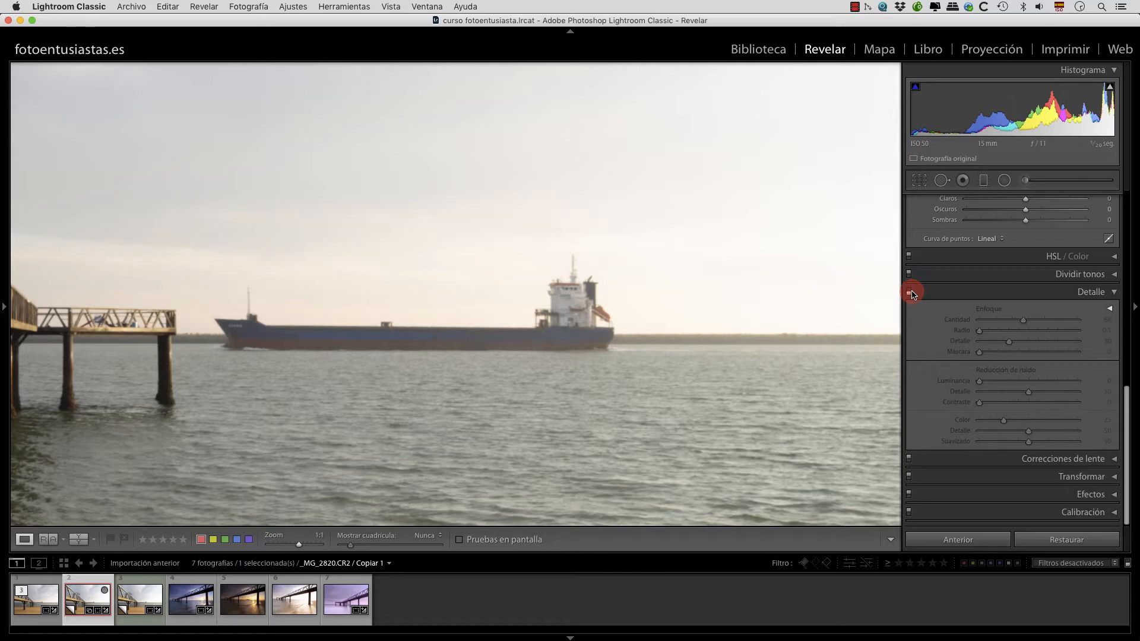
left_click(913, 296)
left_click(910, 293)
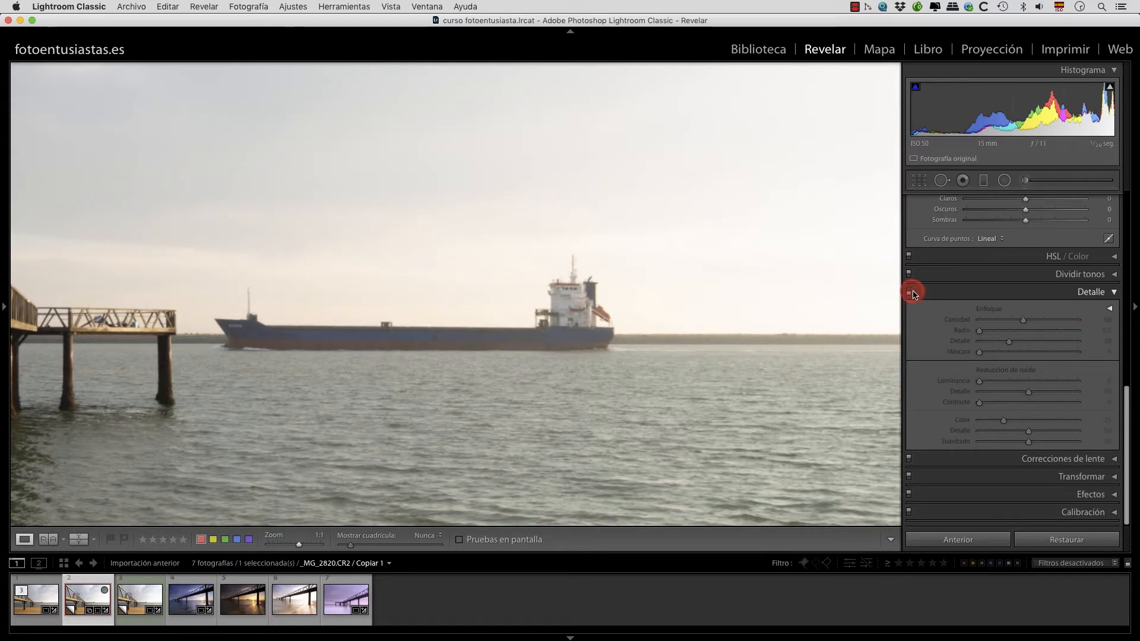
left_click(911, 294)
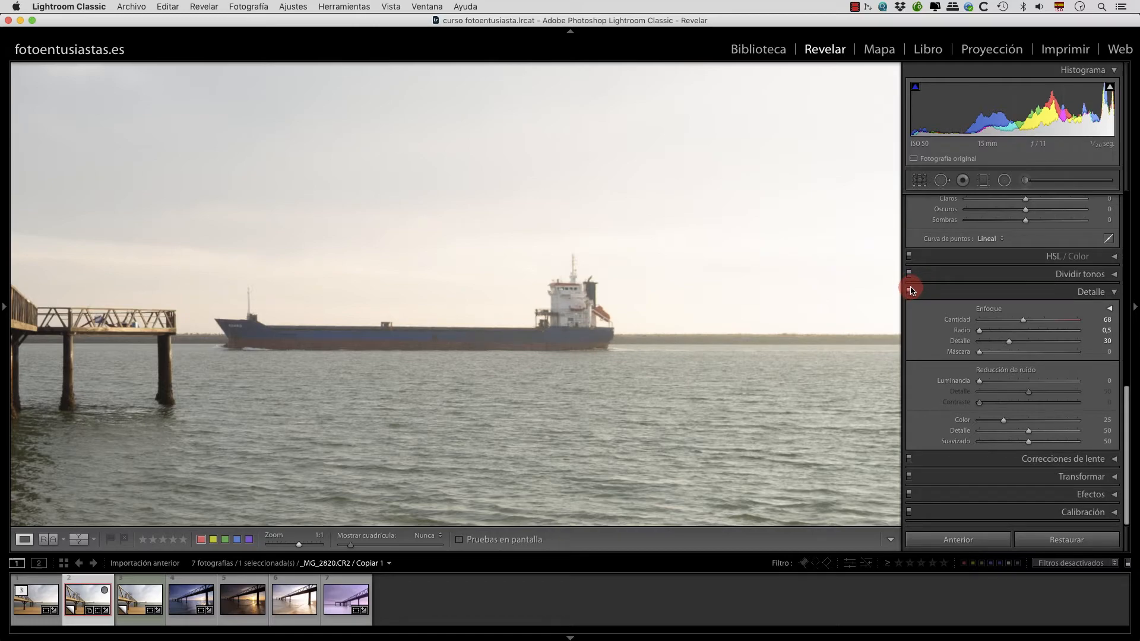
left_click(912, 291)
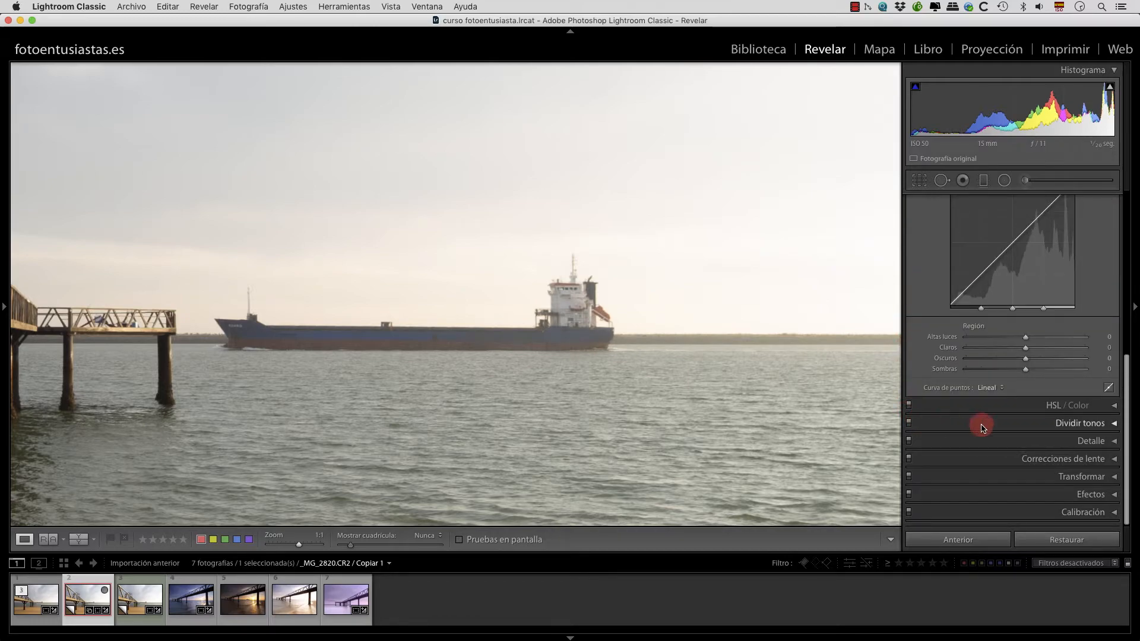
left_click(1114, 440)
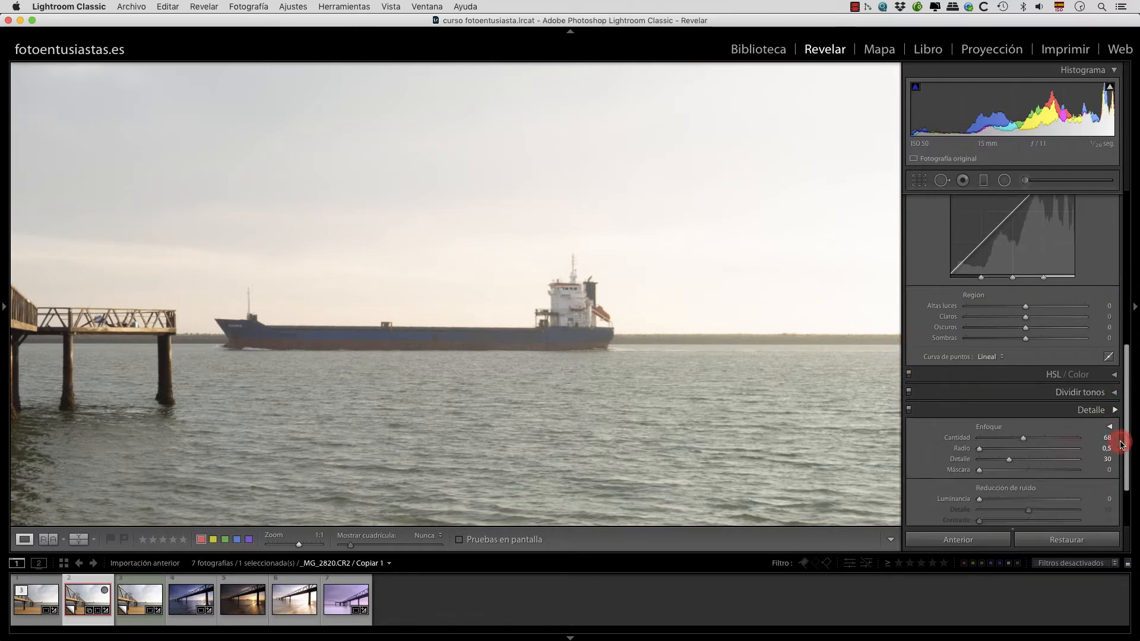
left_click(913, 371)
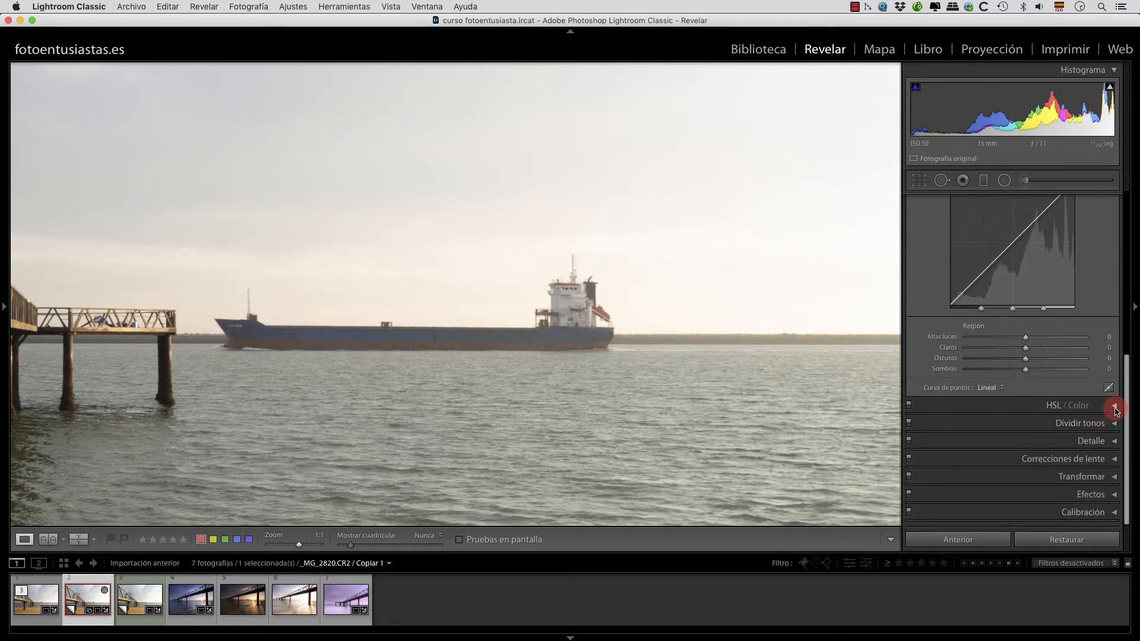
left_click(1114, 440)
left_click(908, 370)
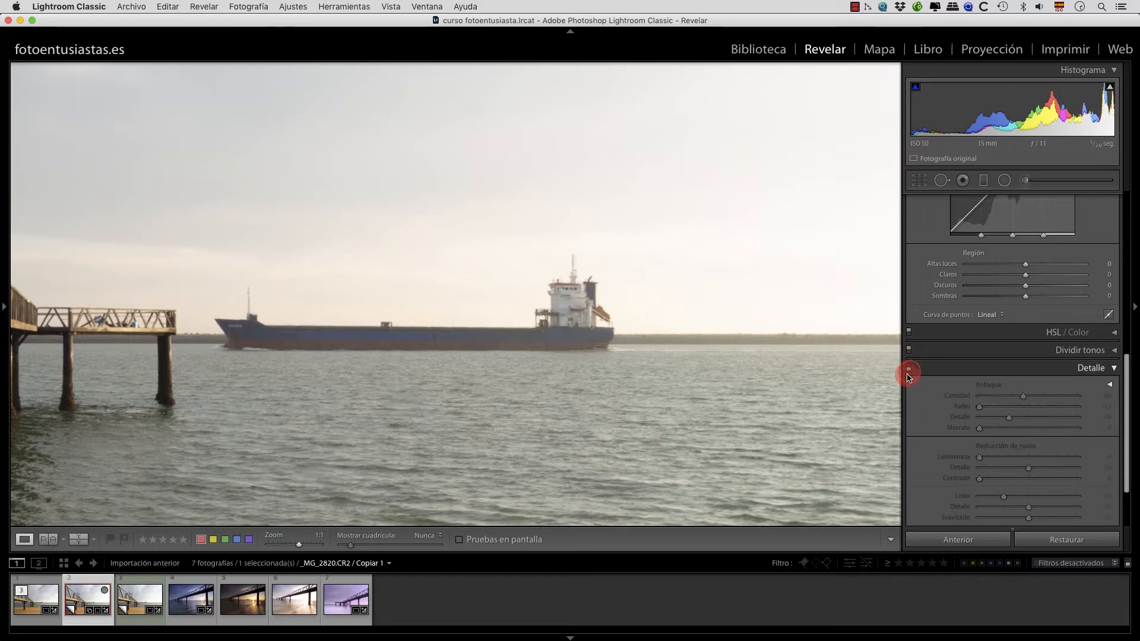
left_click(909, 368)
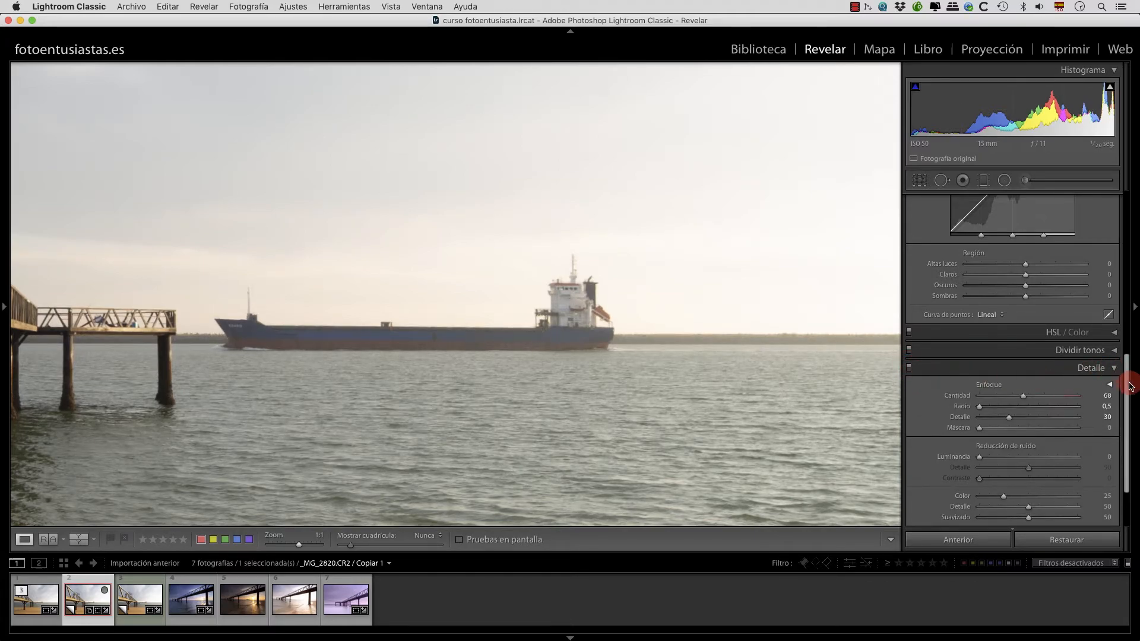
Step: Raise the sharpening Amount to 97 and compare the ship with and without the Detail adjustments
scroll(1128, 384, "down", 3)
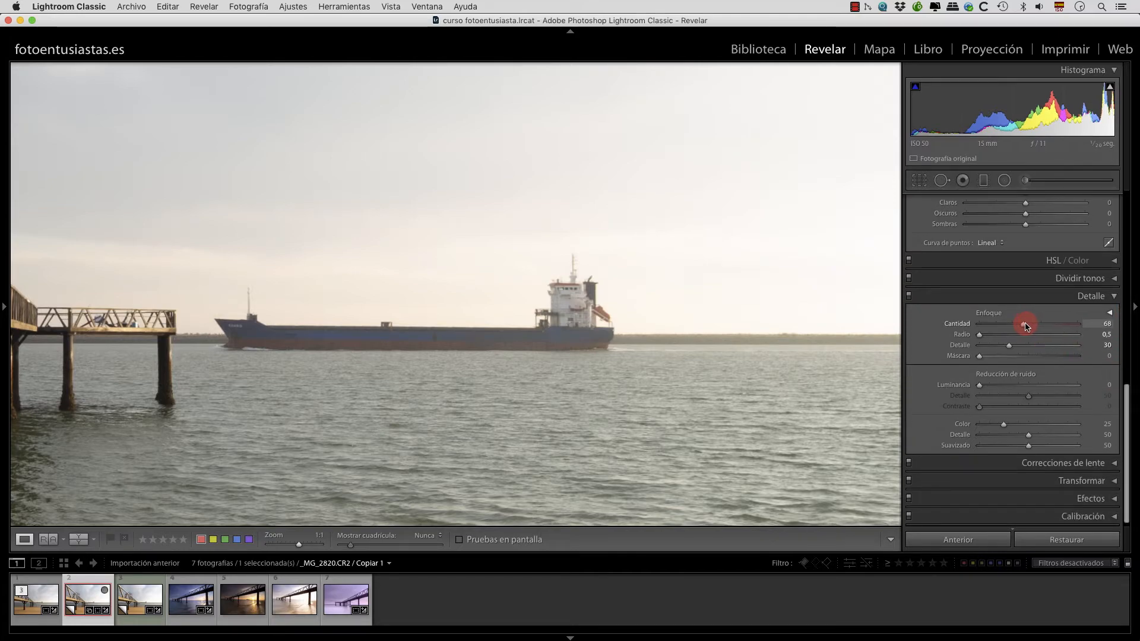
left_click_drag(1030, 326, 1037, 326)
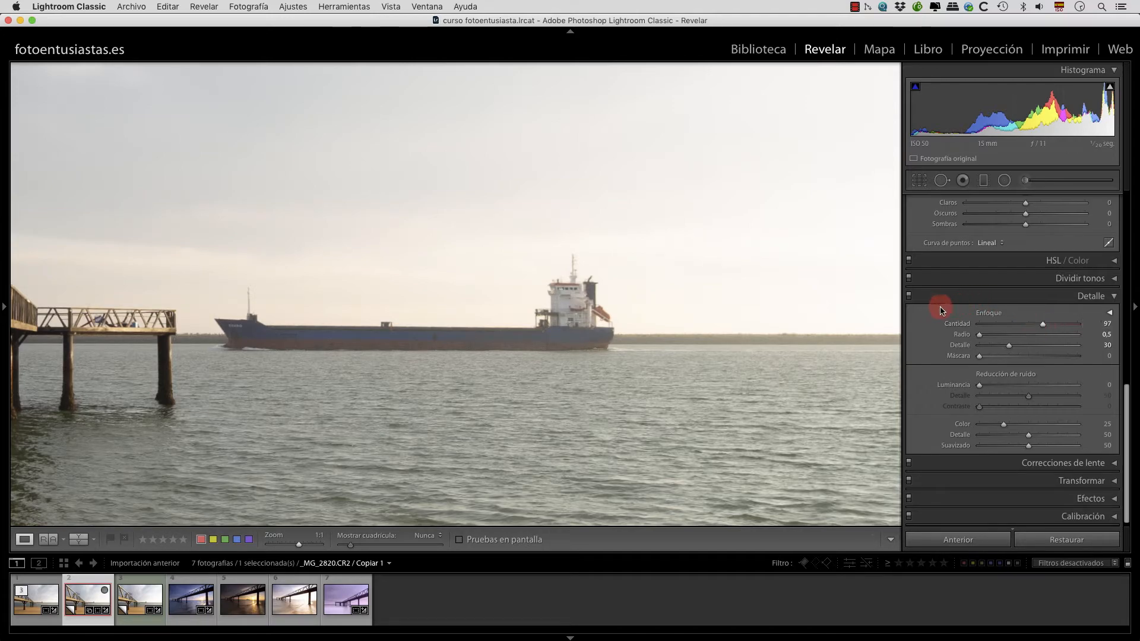
left_click(907, 296)
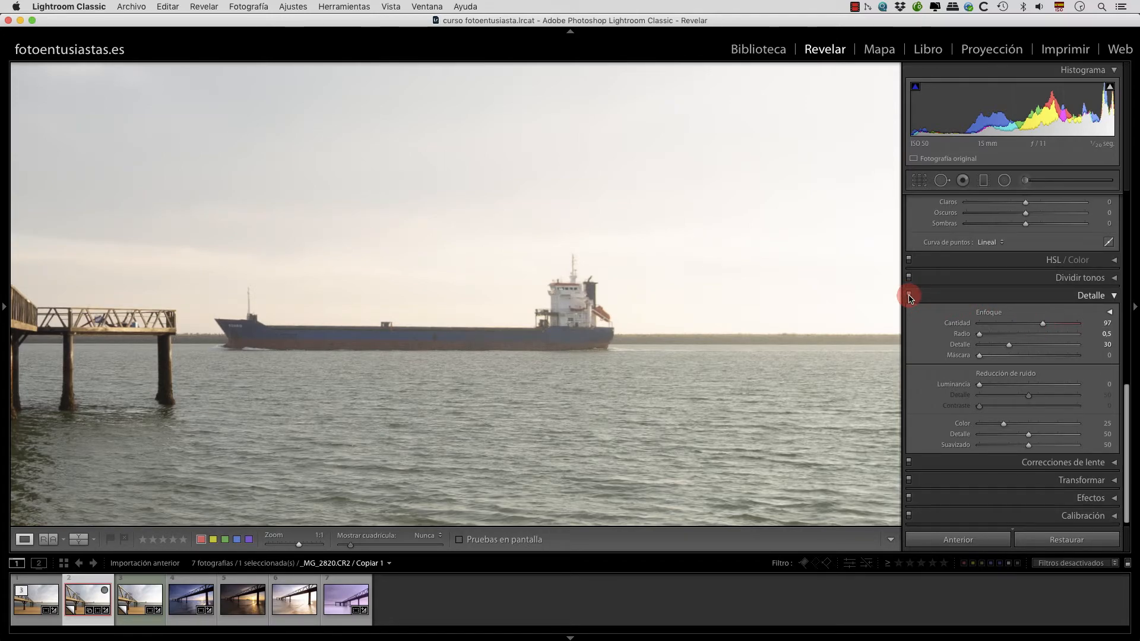
left_click(909, 296)
left_click(910, 298)
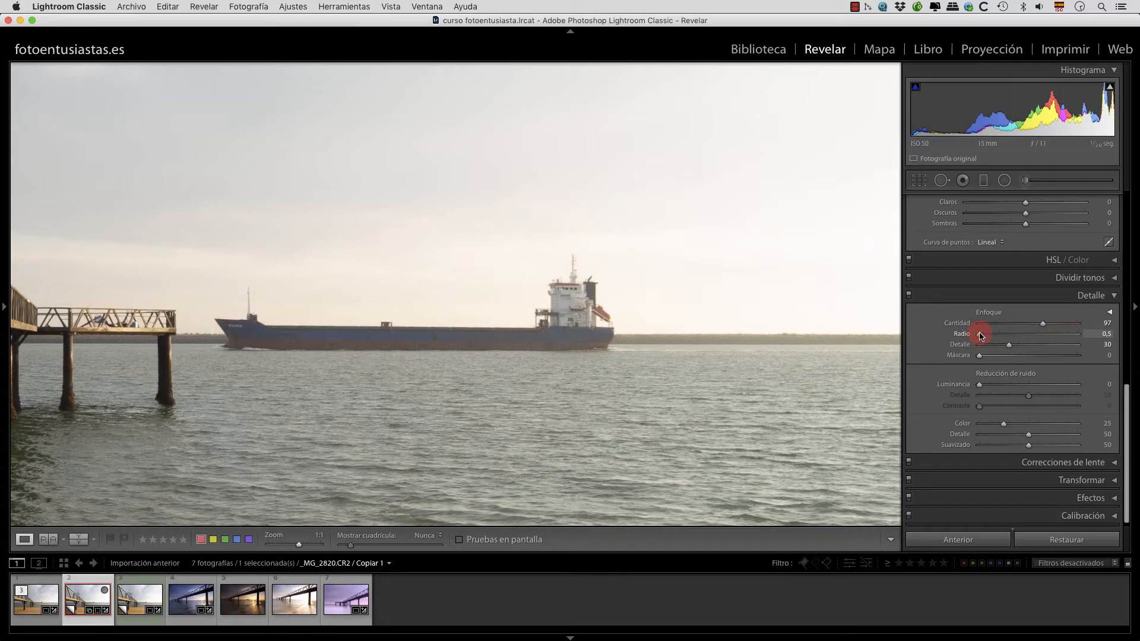
Step: Set the sharpening Radius to 1.0, compare it with the unsharpened photo, and reduce the Radius to 0.9
left_click_drag(981, 336, 998, 336)
left_click(910, 297)
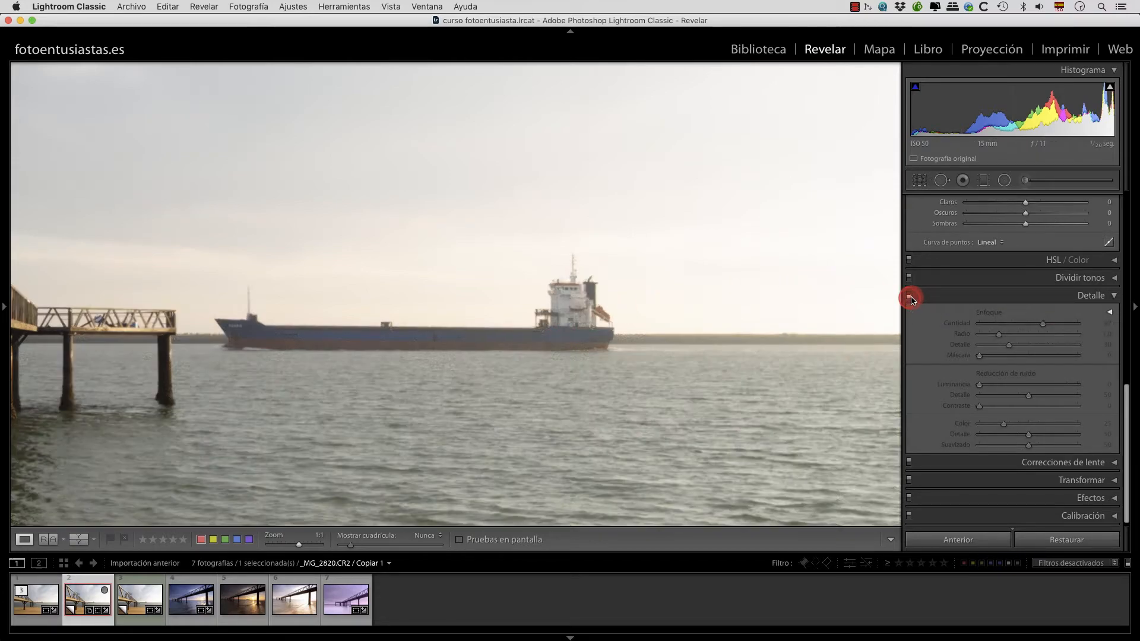
left_click(909, 297)
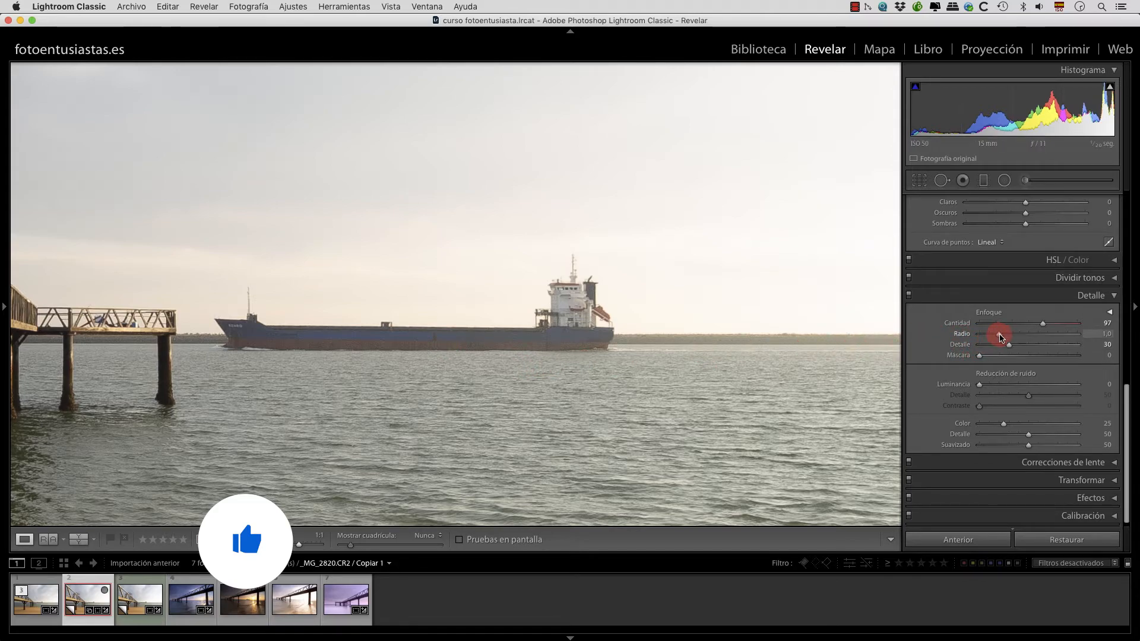
left_click_drag(998, 338, 997, 339)
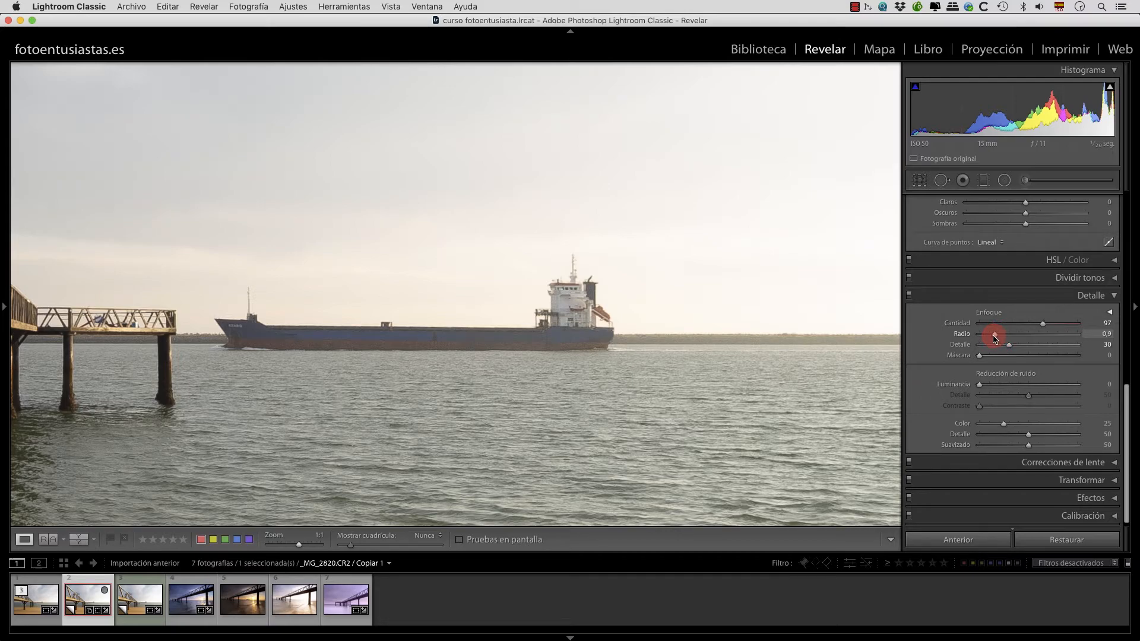
Step: Examine the pier's wood and iron structure at 1:1 for sharpening effects and return to the ship
left_click_drag(455, 352, 451, 321)
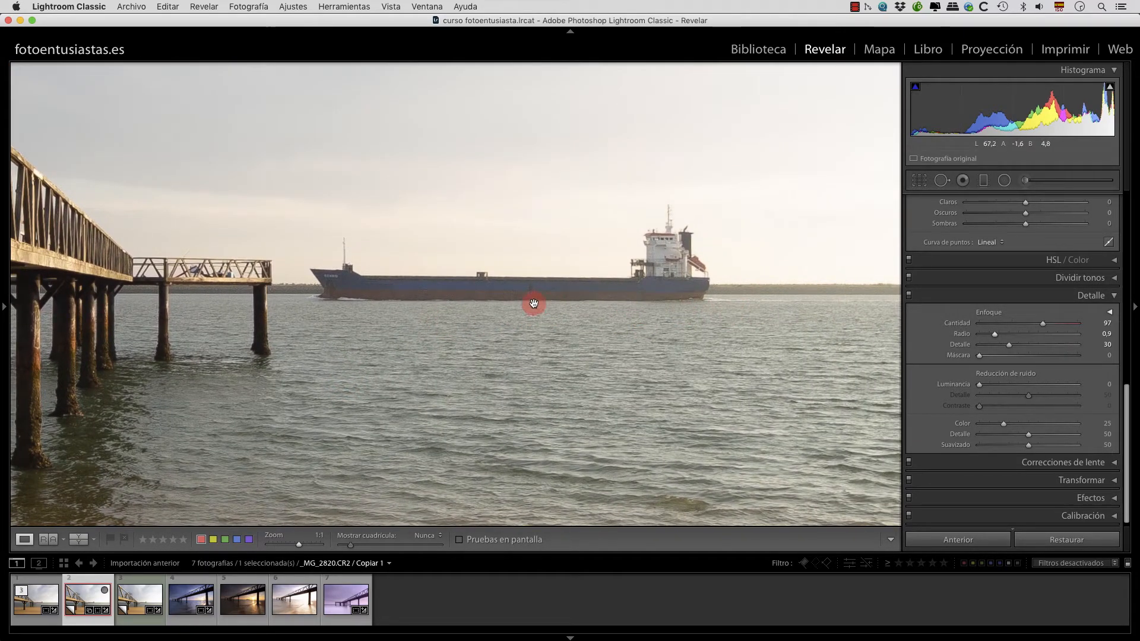
left_click(325, 330)
left_click_drag(244, 267, 534, 428)
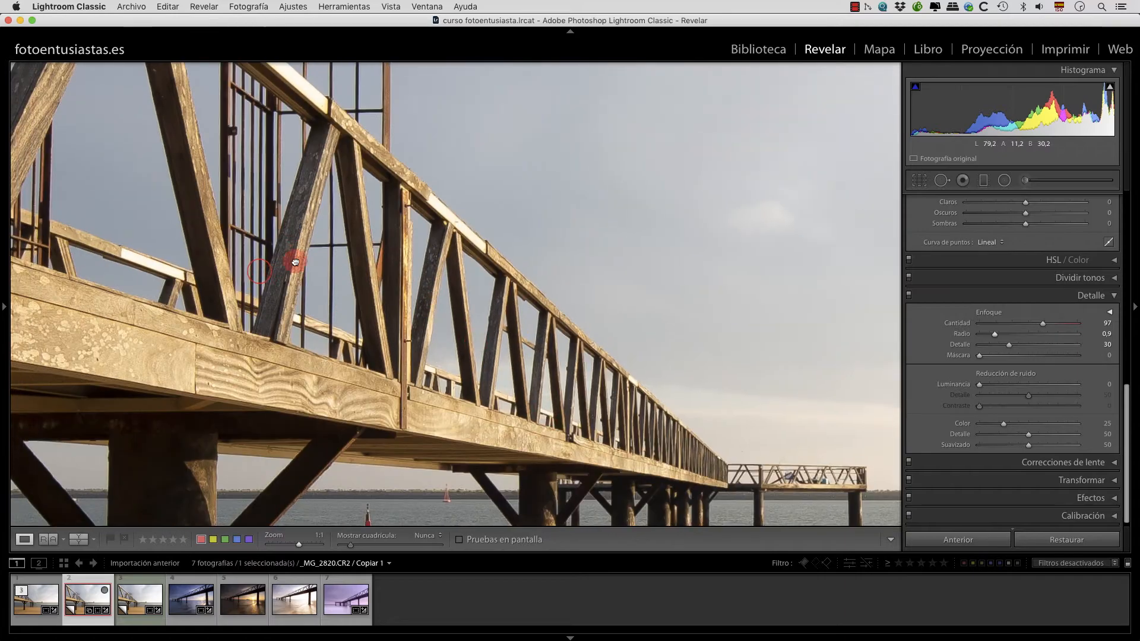
left_click_drag(296, 262, 344, 450)
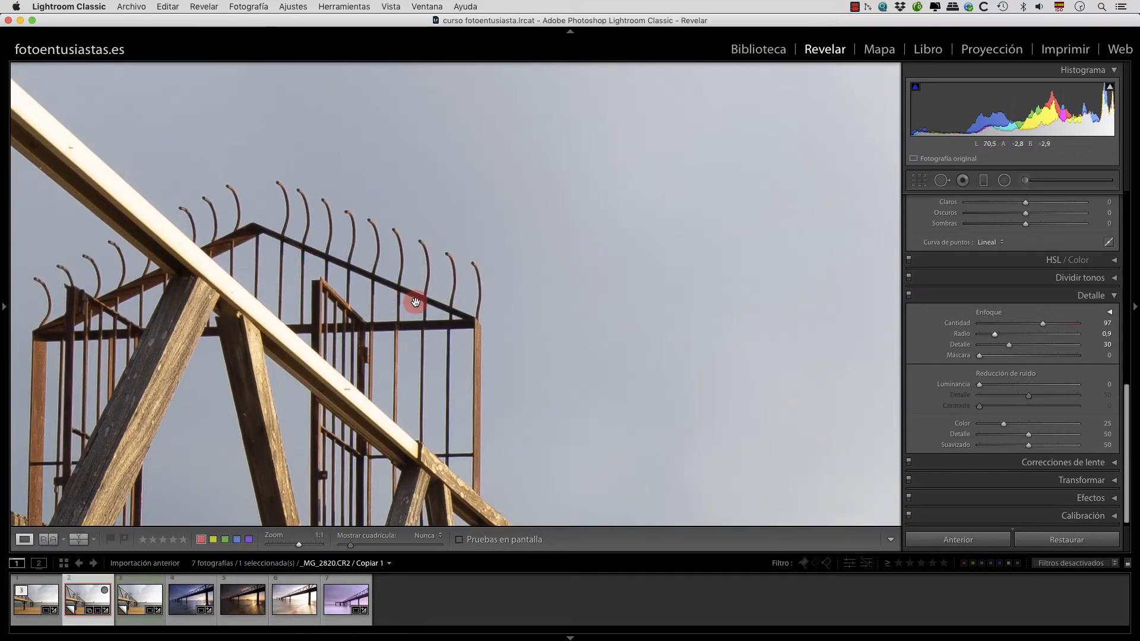
left_click_drag(405, 322, 418, 278)
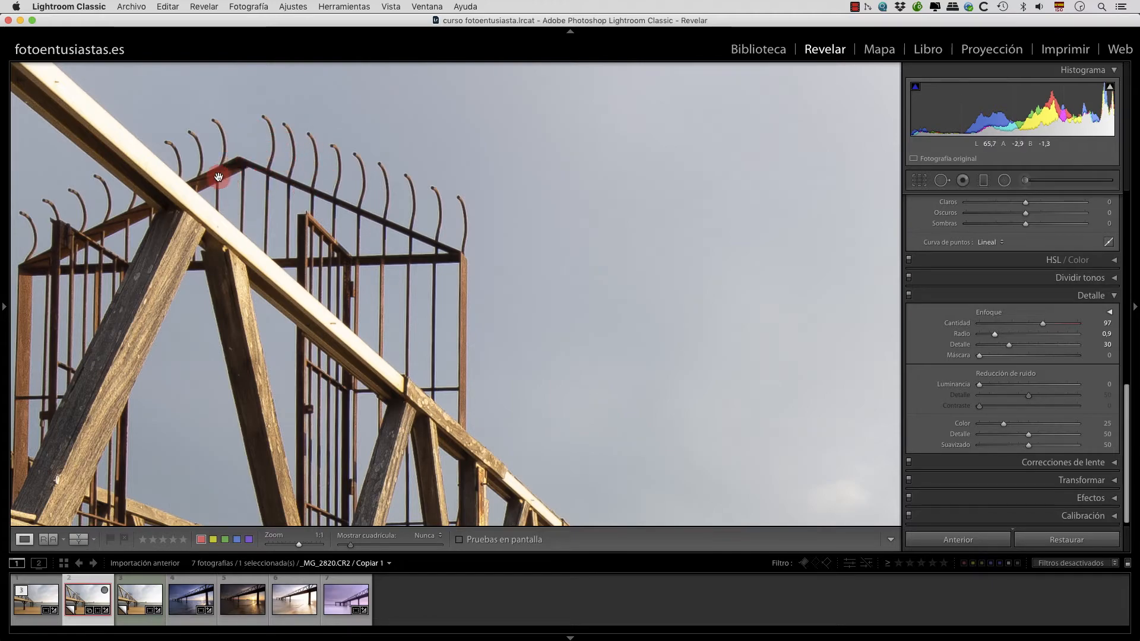
left_click_drag(680, 372, 478, 296)
left_click_drag(630, 380, 525, 194)
left_click_drag(668, 401, 511, 362)
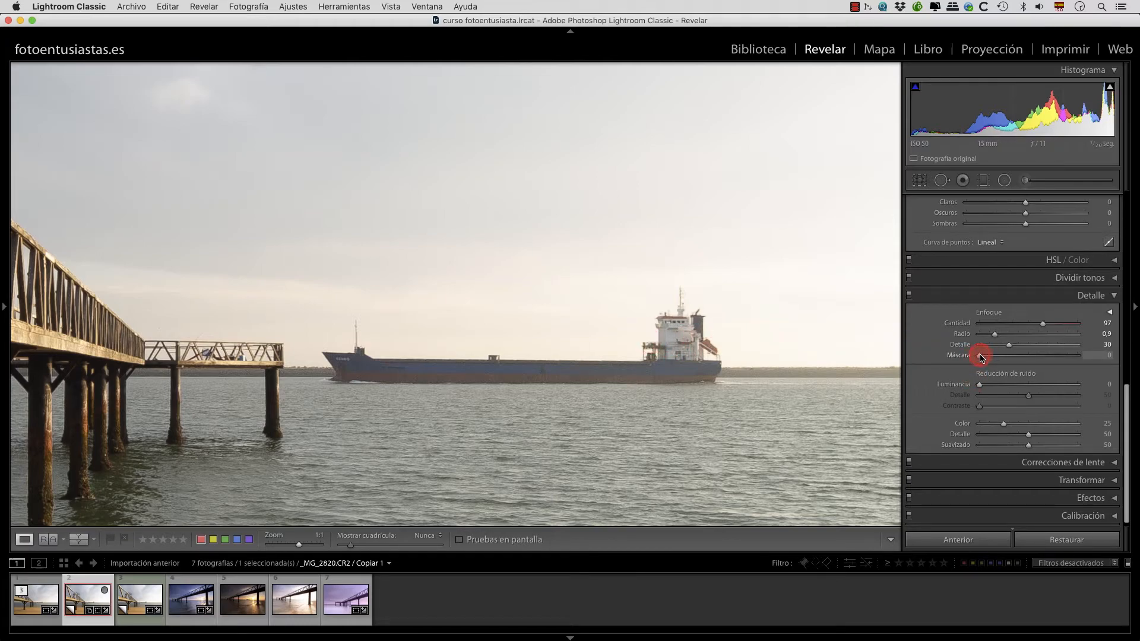
Step: Try a sharpening Masking of 55 and compare the ship with and without the Detail adjustments
left_click_drag(996, 359, 1022, 359)
left_click_drag(988, 361, 893, 380)
left_click_drag(1025, 360, 1035, 360)
left_click(908, 295)
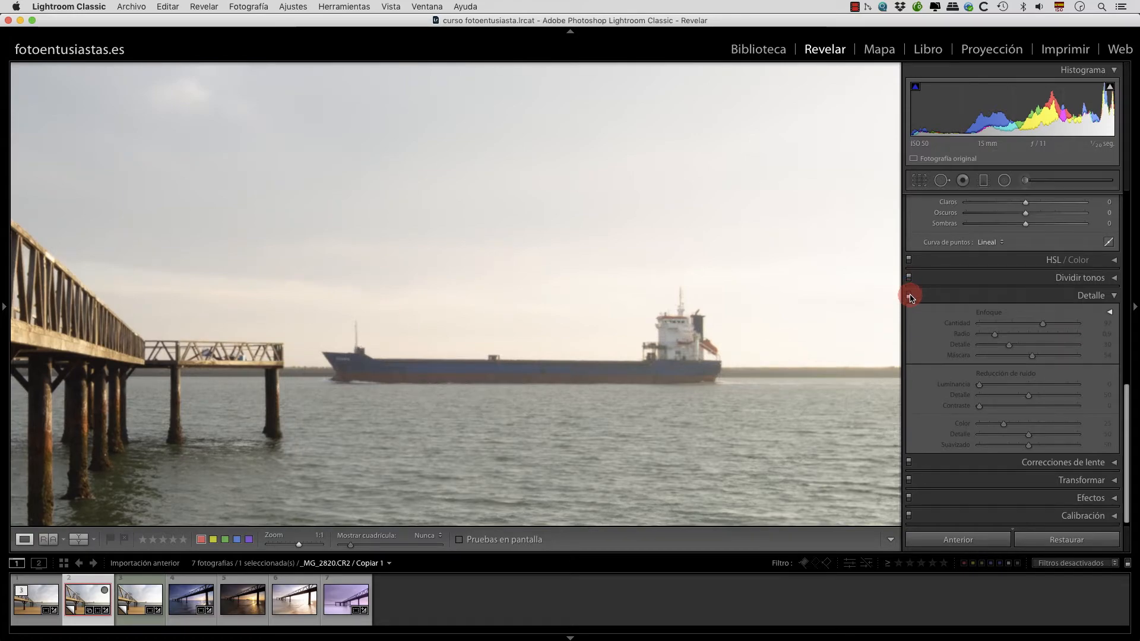
left_click(909, 296)
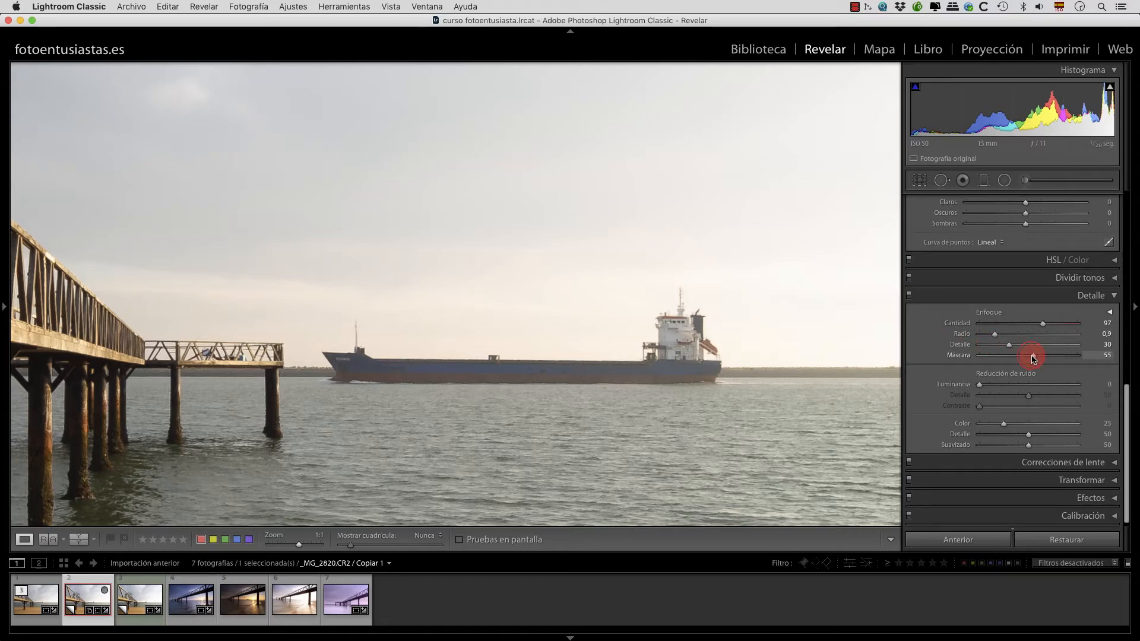
Step: Raise the sharpening Masking to 78 while viewing the pier's iron structure at 1:1, and inspect its edges and the sky
left_click(261, 331)
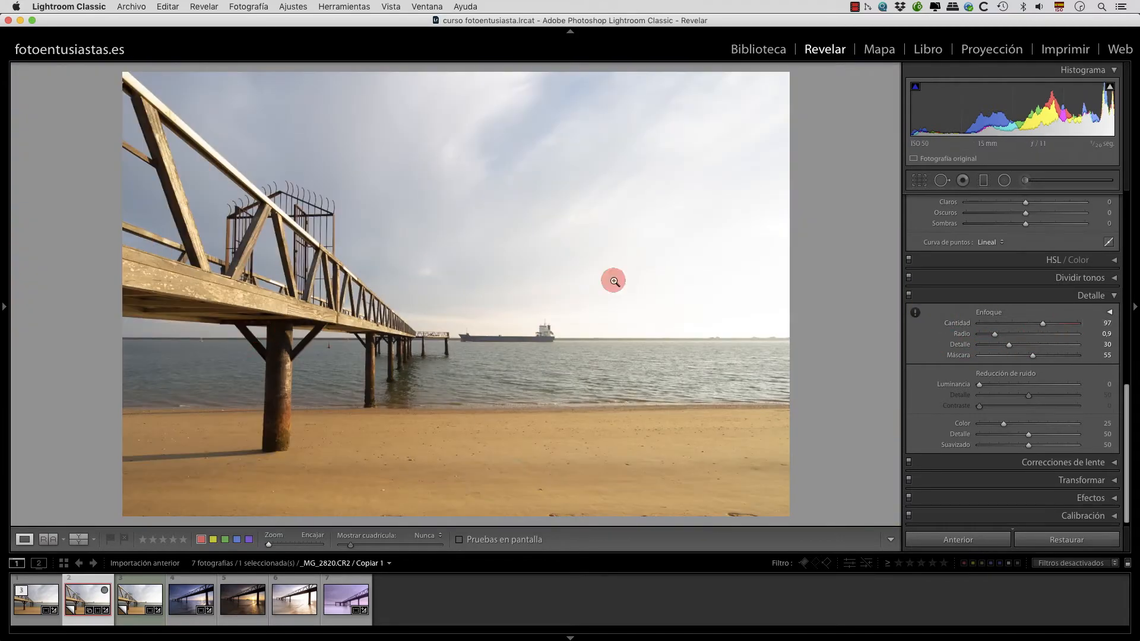
left_click(306, 190)
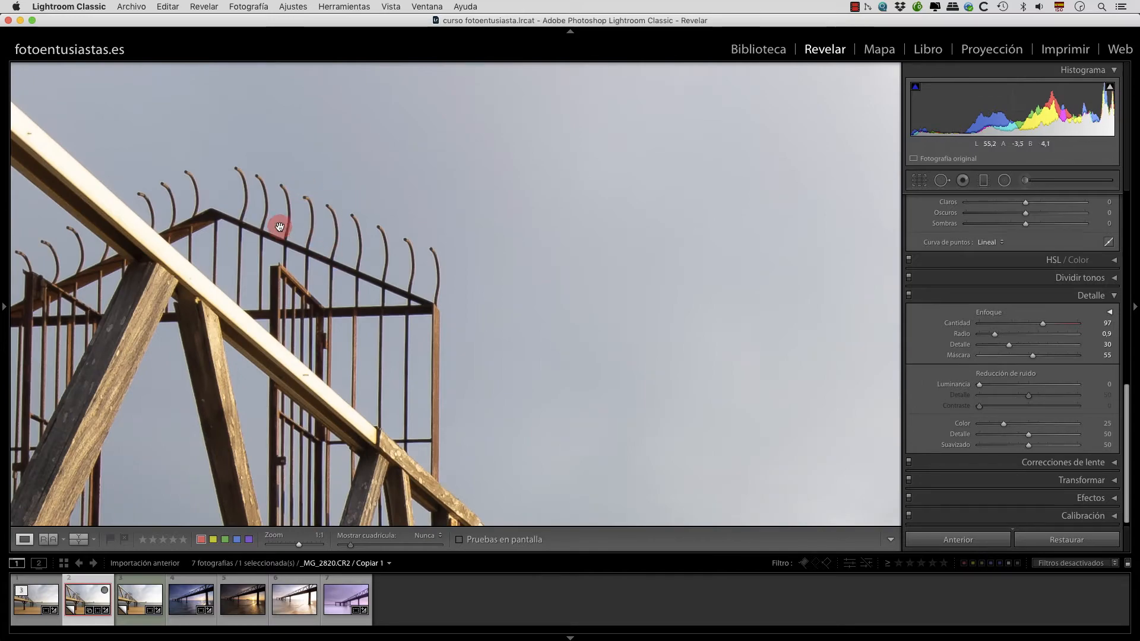
left_click(1036, 357)
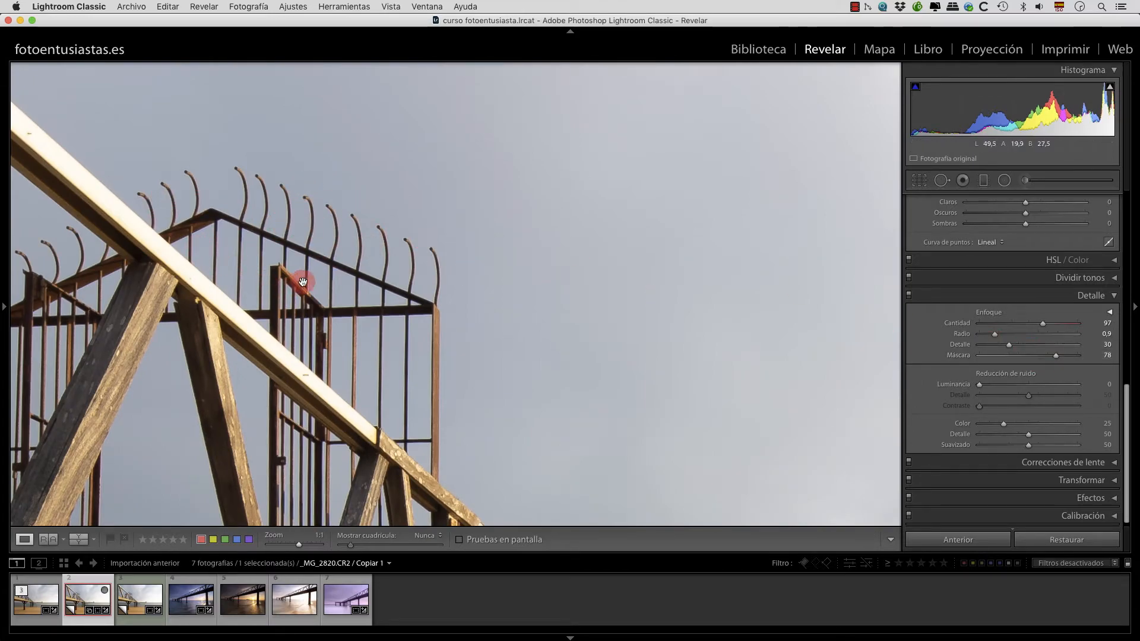
left_click_drag(294, 291, 335, 264)
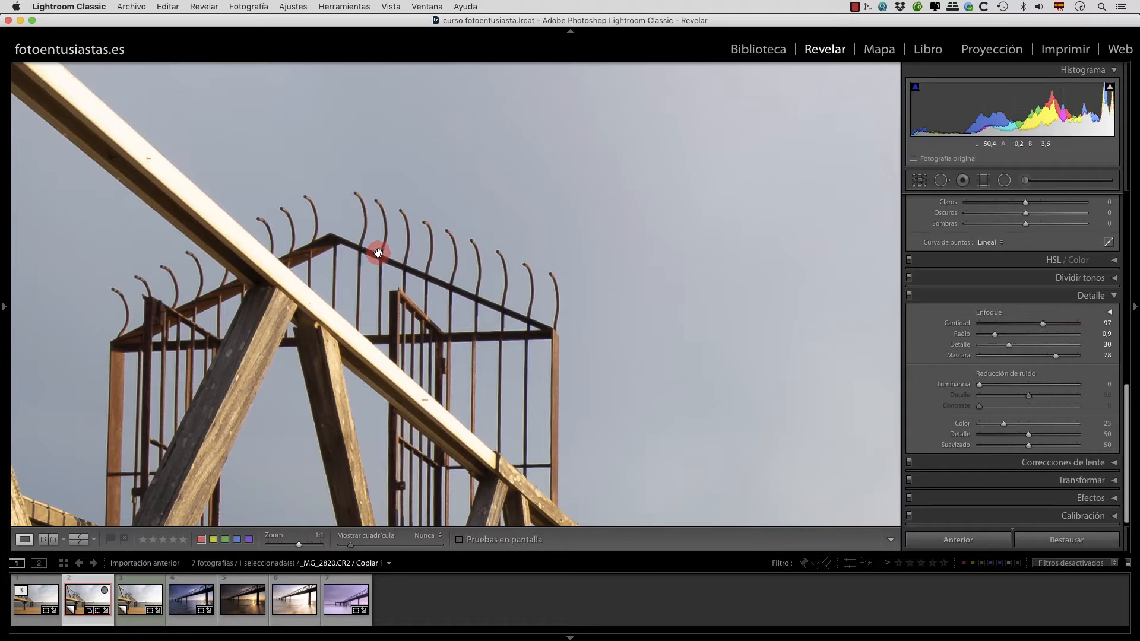
left_click_drag(435, 265, 386, 250)
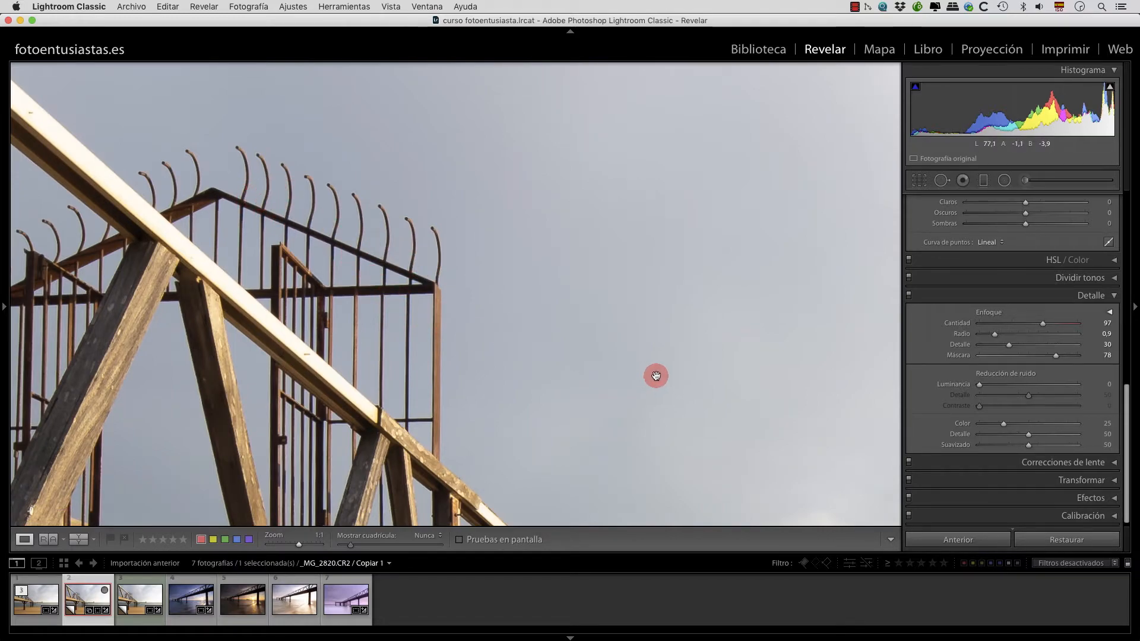
mouse_move(654, 376)
left_mouse_down()
mouse_move(616, 359)
mouse_move(651, 395)
left_mouse_up()
Step: Compare the ship at 1:1 with and without the Detail adjustments
left_click(616, 370)
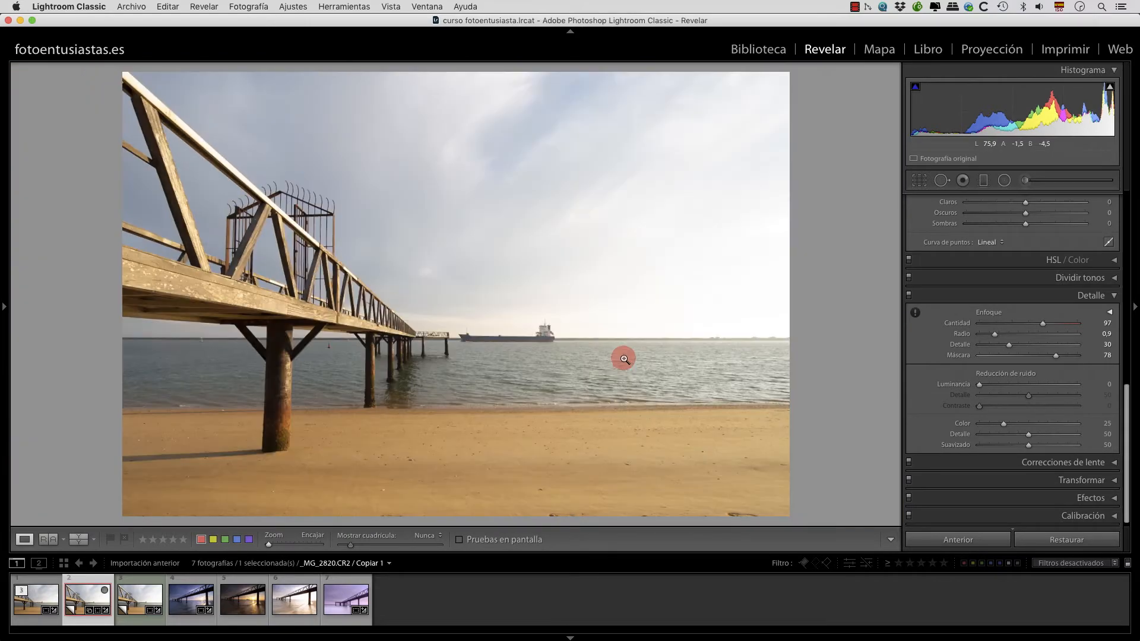
left_click(527, 343)
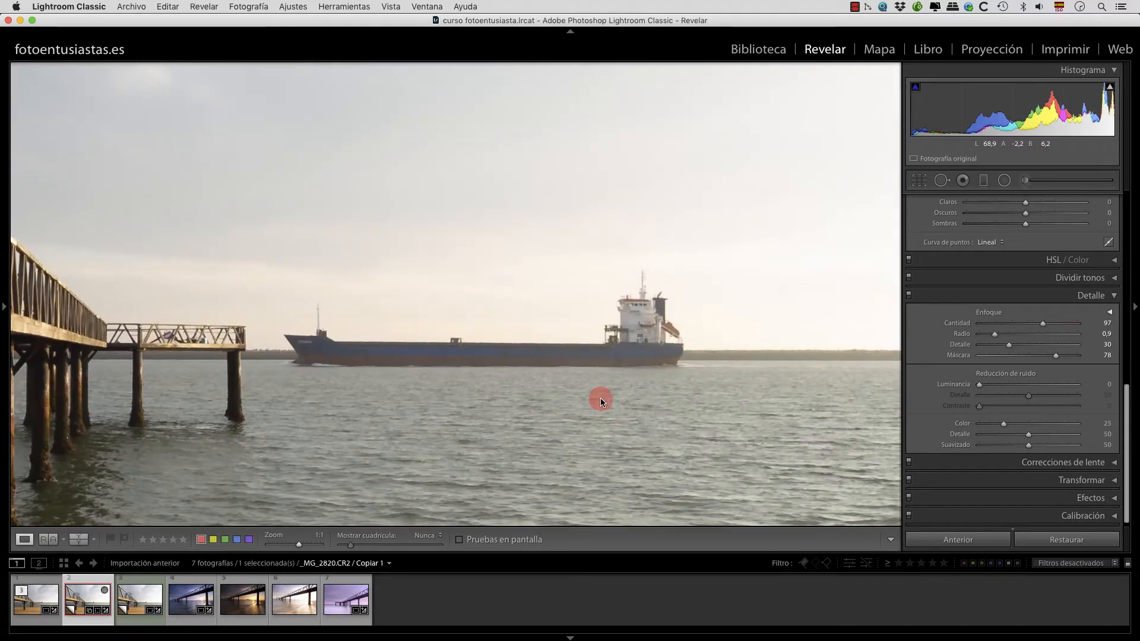
left_click(908, 295)
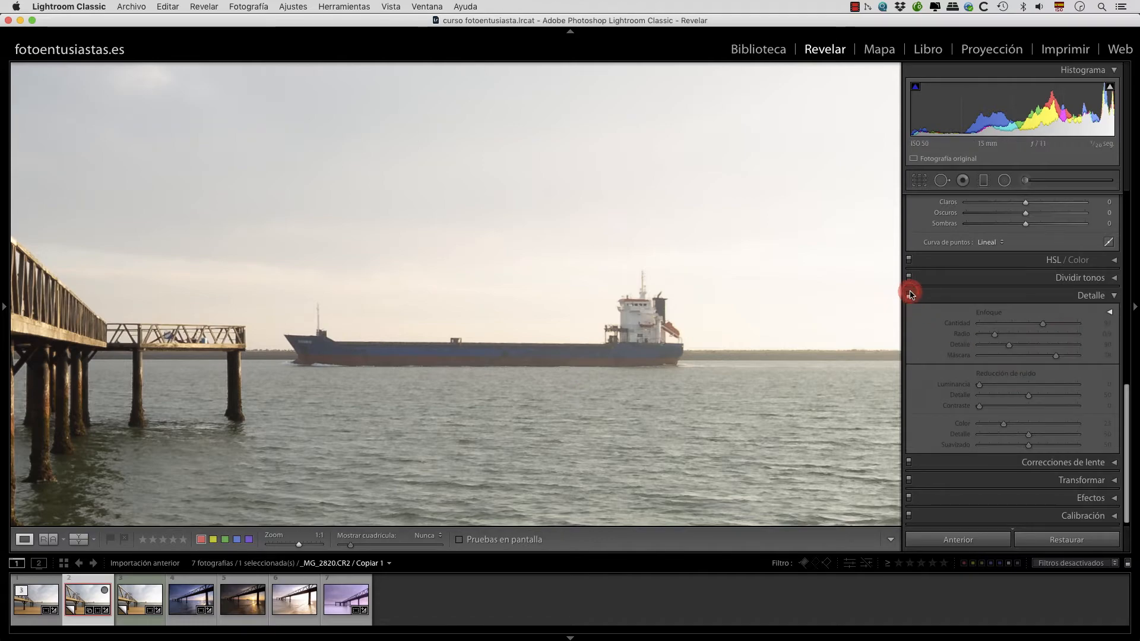
left_click(909, 295)
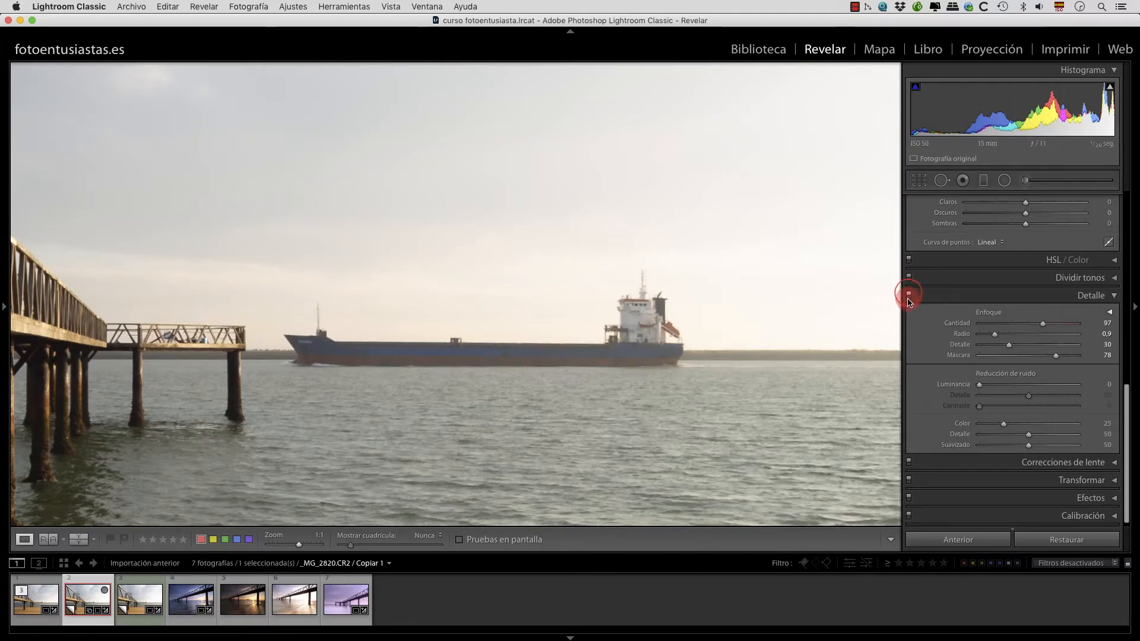
left_click(910, 295)
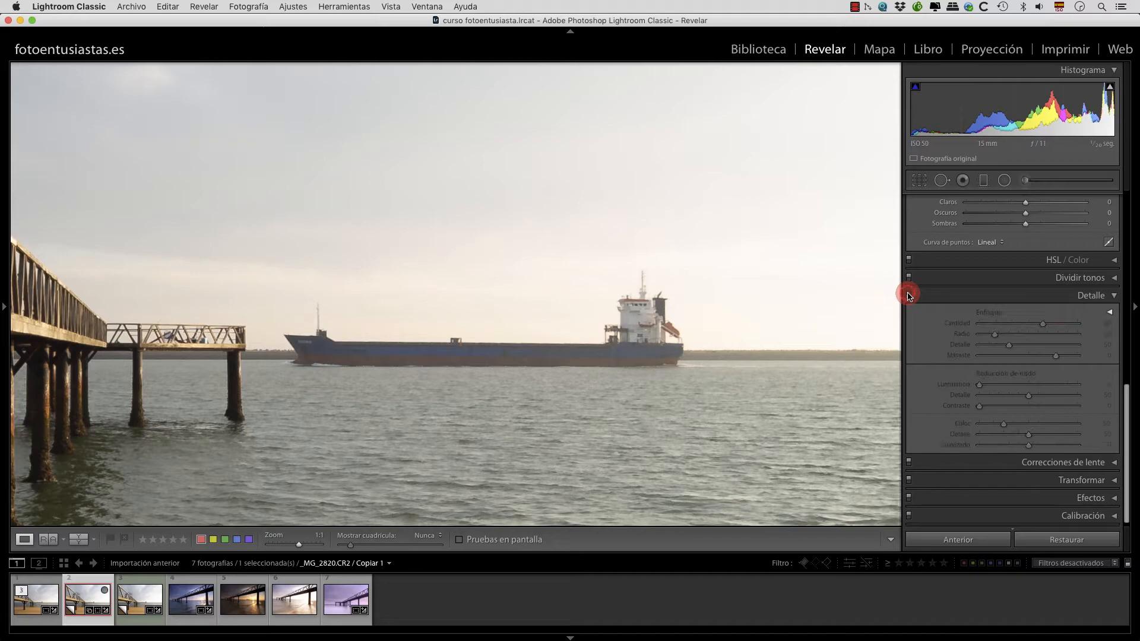
left_click(911, 295)
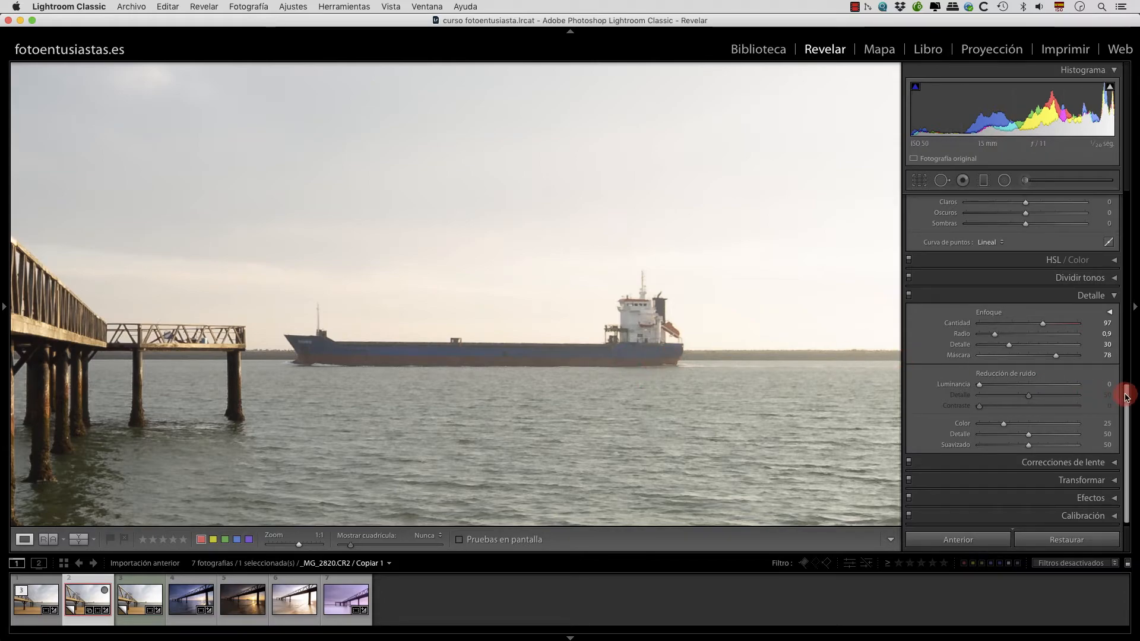
Step: Refine the sharpening to Amount 102, Radius 1.0, Detail 33 and Masking 77
mouse_move(1127, 397)
left_mouse_down()
mouse_move(1130, 377)
mouse_move(1136, 397)
left_mouse_up()
key("alt")
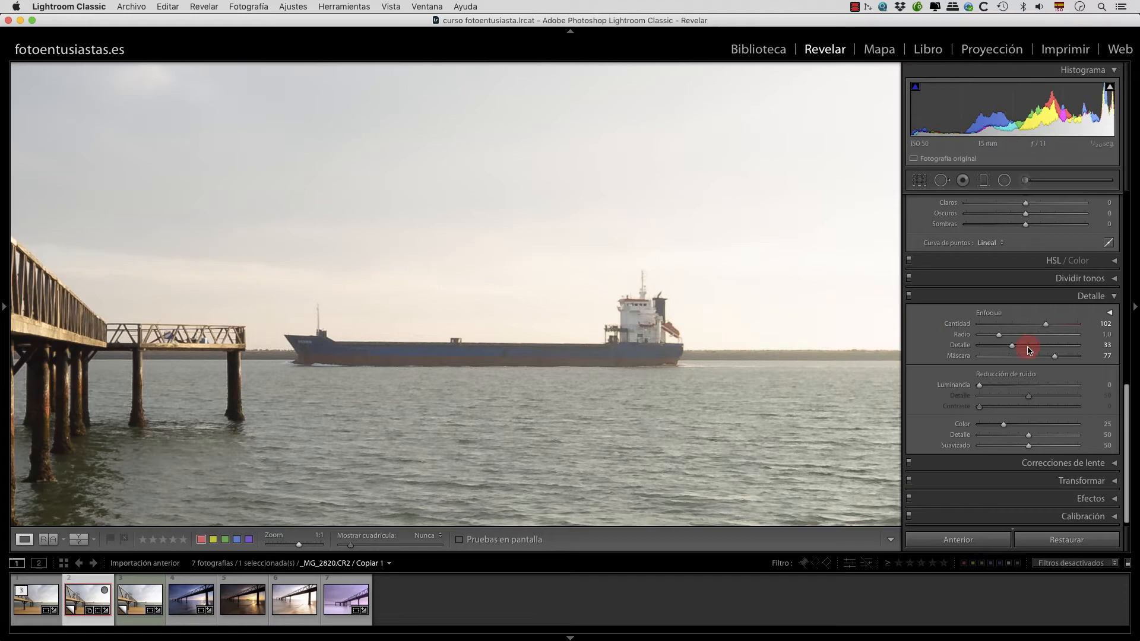
left_click_drag(1128, 394, 1136, 224)
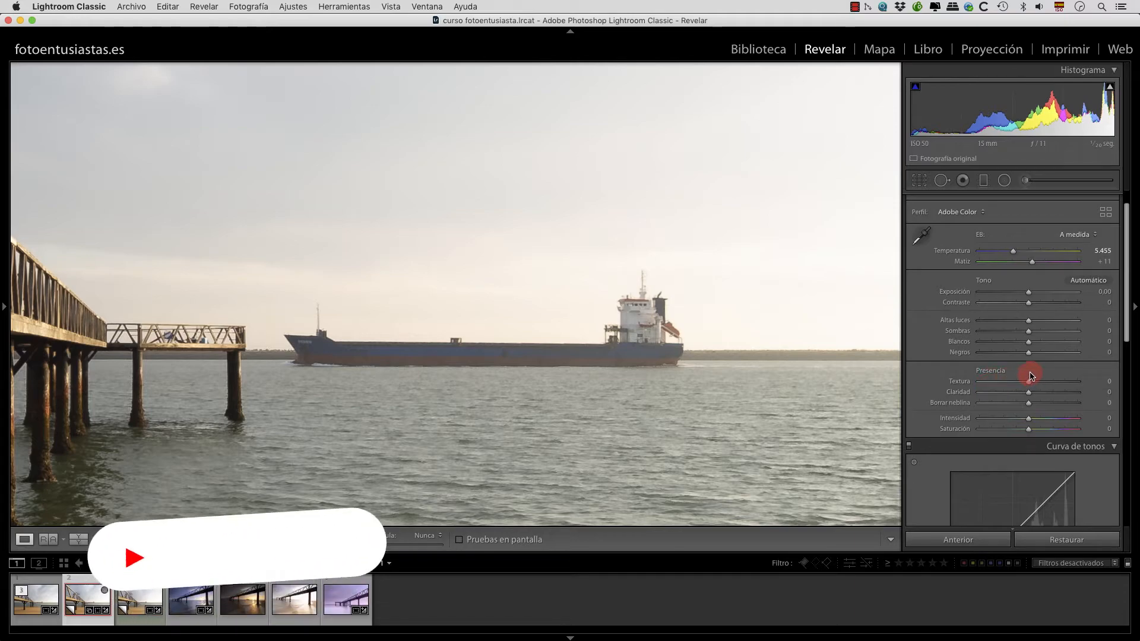
Step: Open the Copiar 2 version of the beach photo, frame the ship at 1:1 and check its sharpening settings
left_click(138, 604)
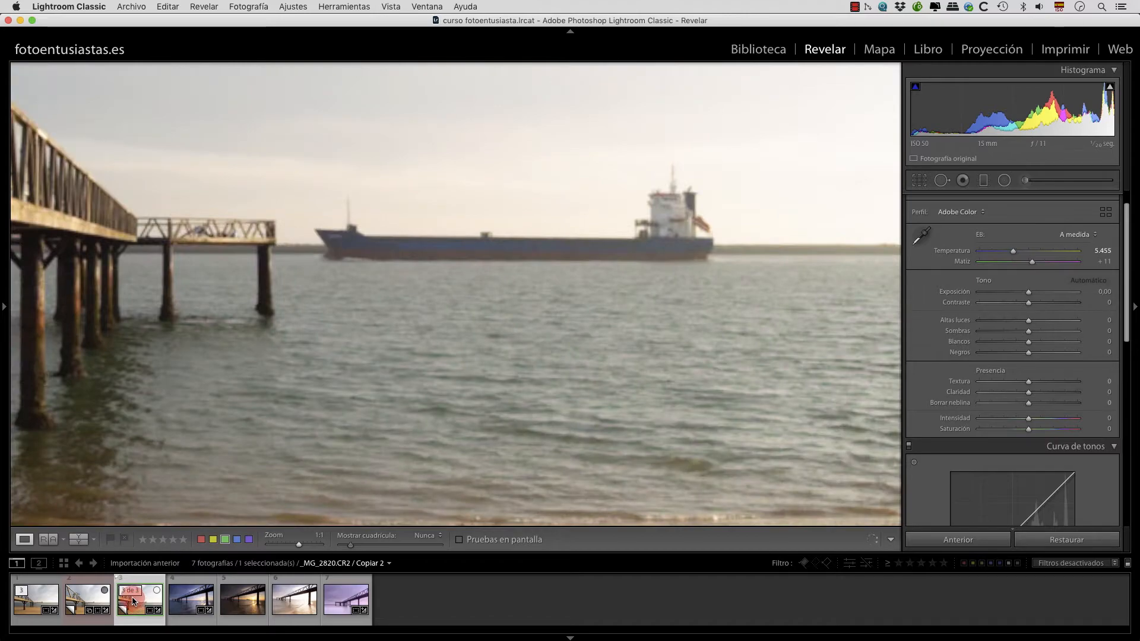
left_click_drag(514, 323, 501, 372)
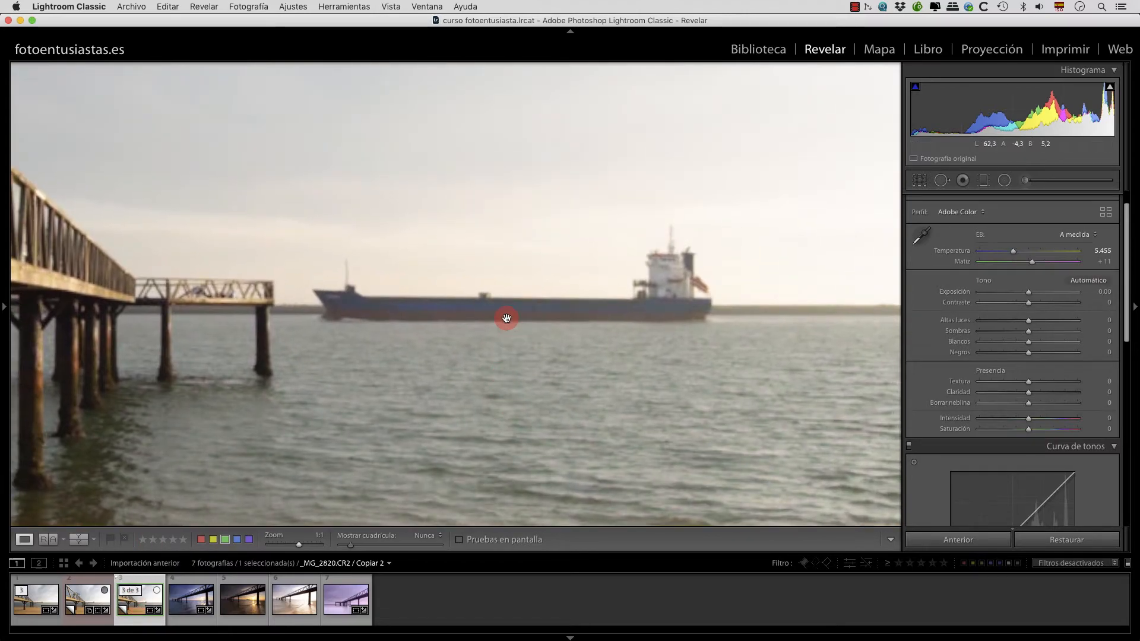
left_click_drag(506, 318, 524, 329)
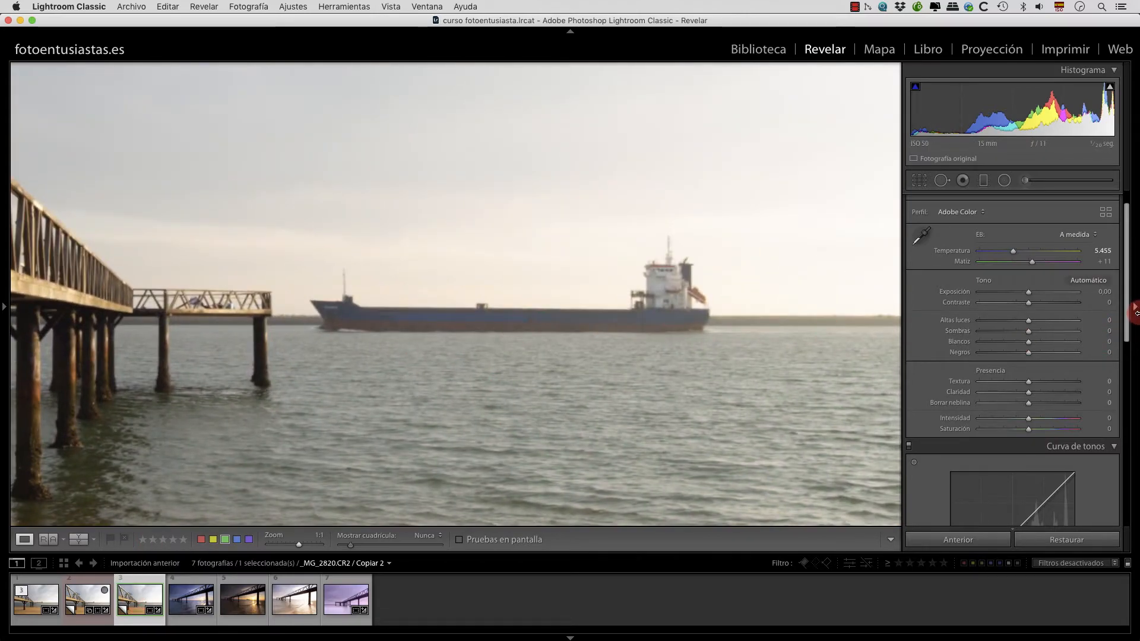
left_click_drag(1129, 321, 1129, 532)
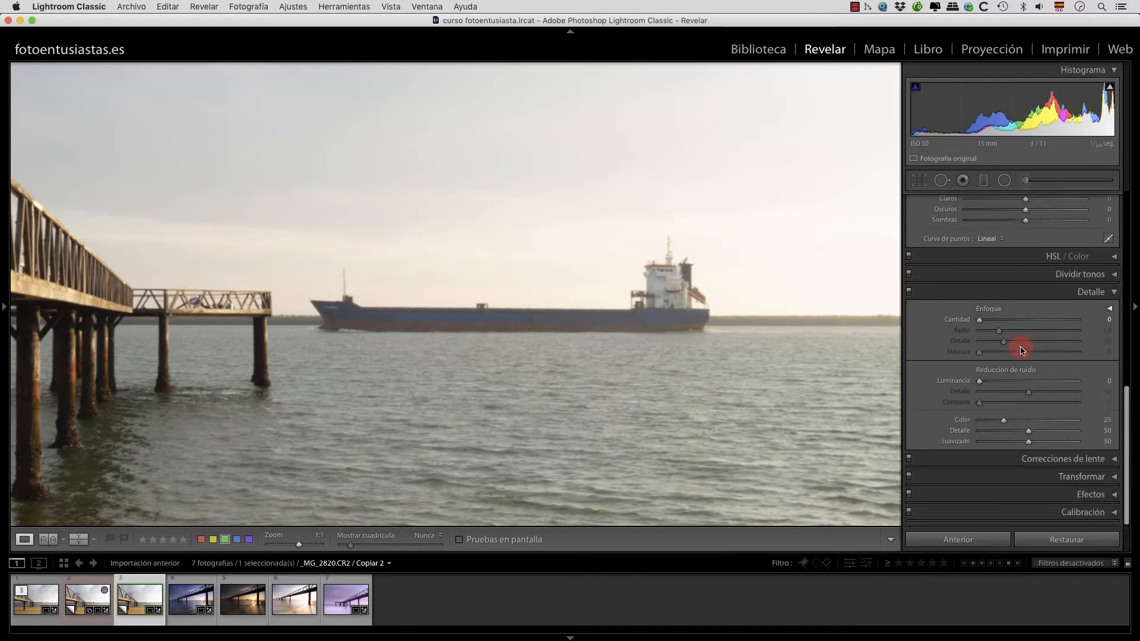
Step: Set Texture to +56 and Clarity to +30 on the Copiar 2 version
left_click_drag(1126, 402, 1104, 219)
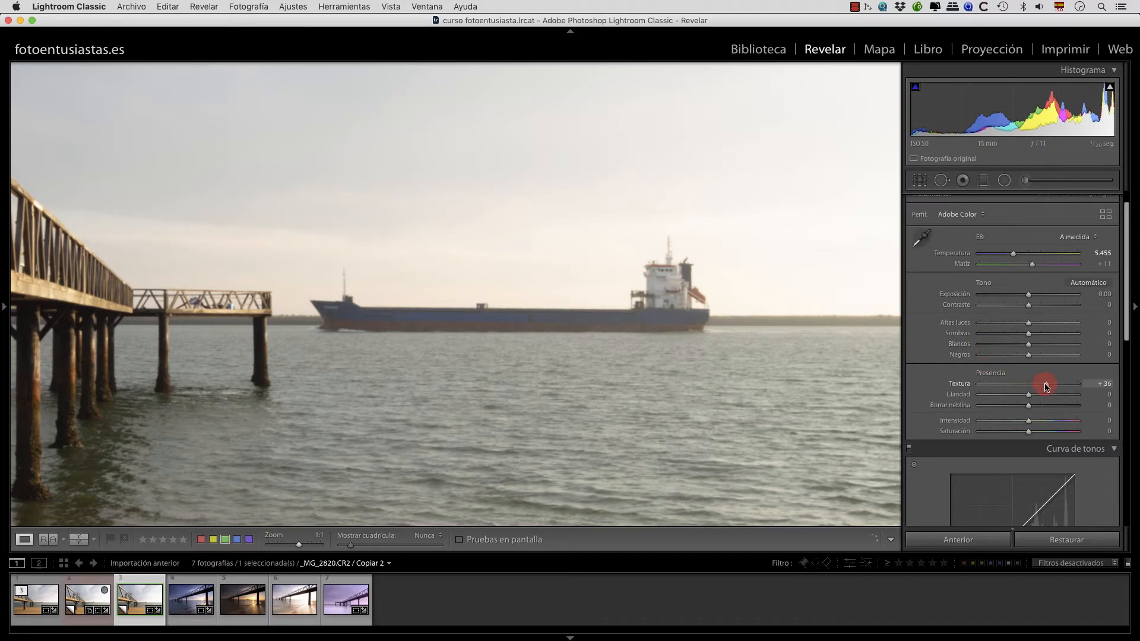
left_click_drag(1062, 389, 1045, 398)
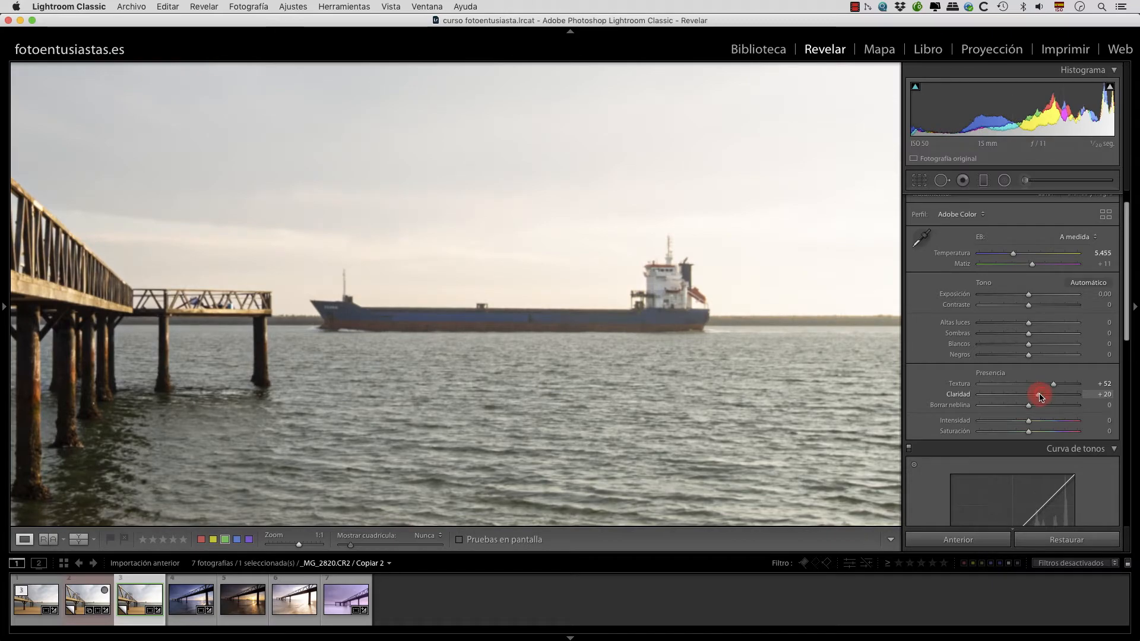
left_click_drag(1041, 397, 1044, 398)
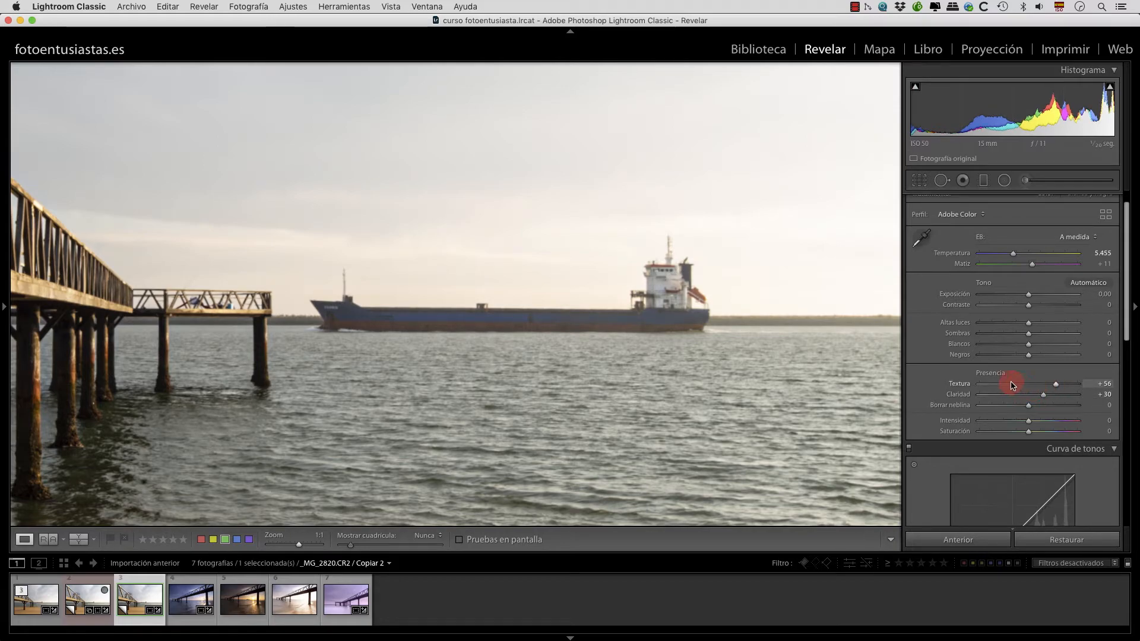
Step: Try a Clarity of +100 on the pier's iron structure at 1:1, and set it back down to +32
left_click(293, 299)
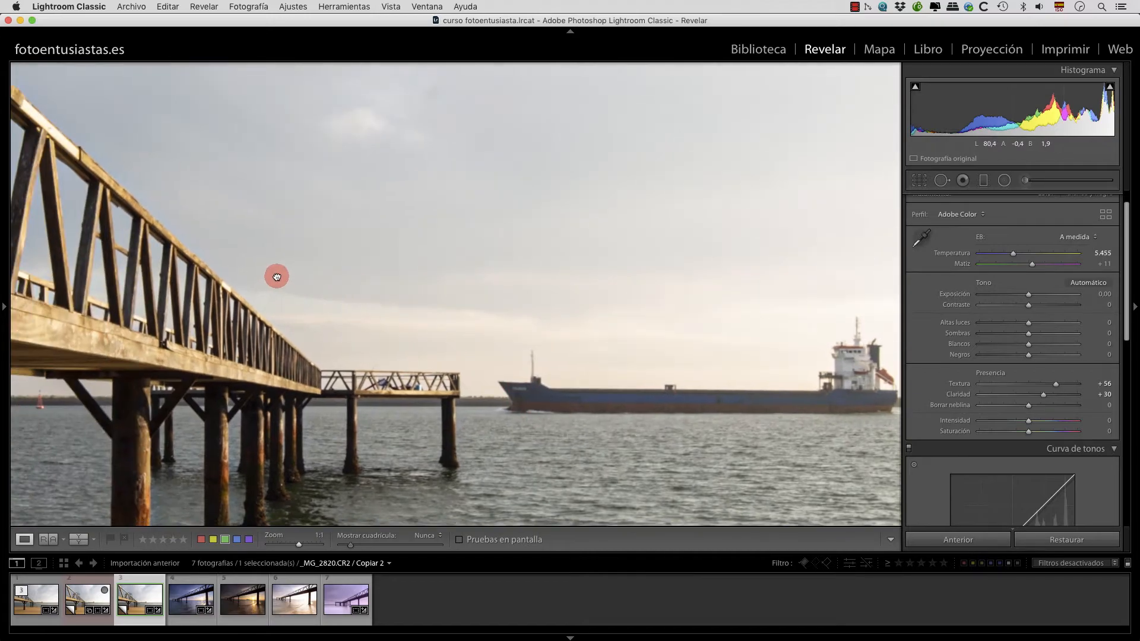
left_click_drag(277, 277, 529, 370)
left_click_drag(276, 238, 437, 424)
left_click_drag(280, 238, 437, 280)
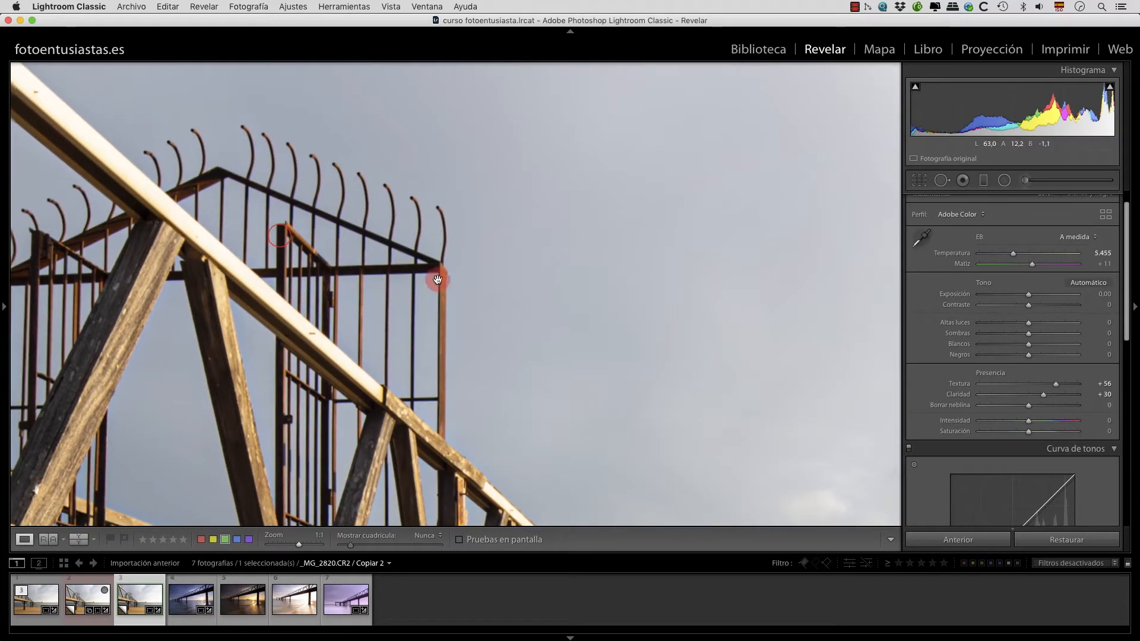
left_click_drag(1043, 399, 1067, 397)
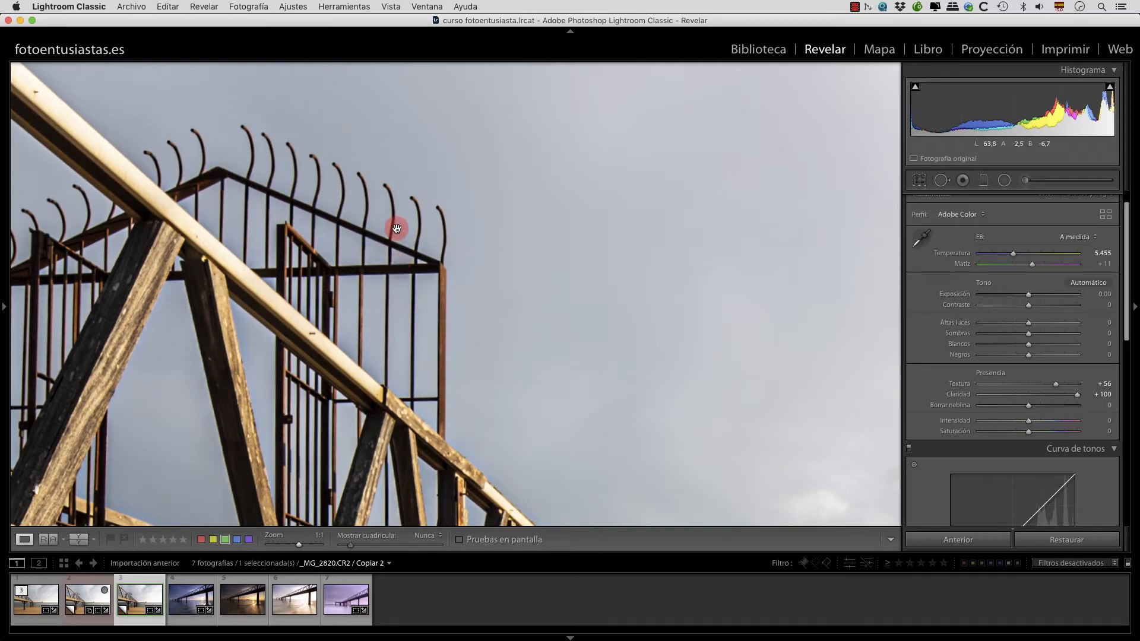
left_click_drag(1043, 394, 1043, 394)
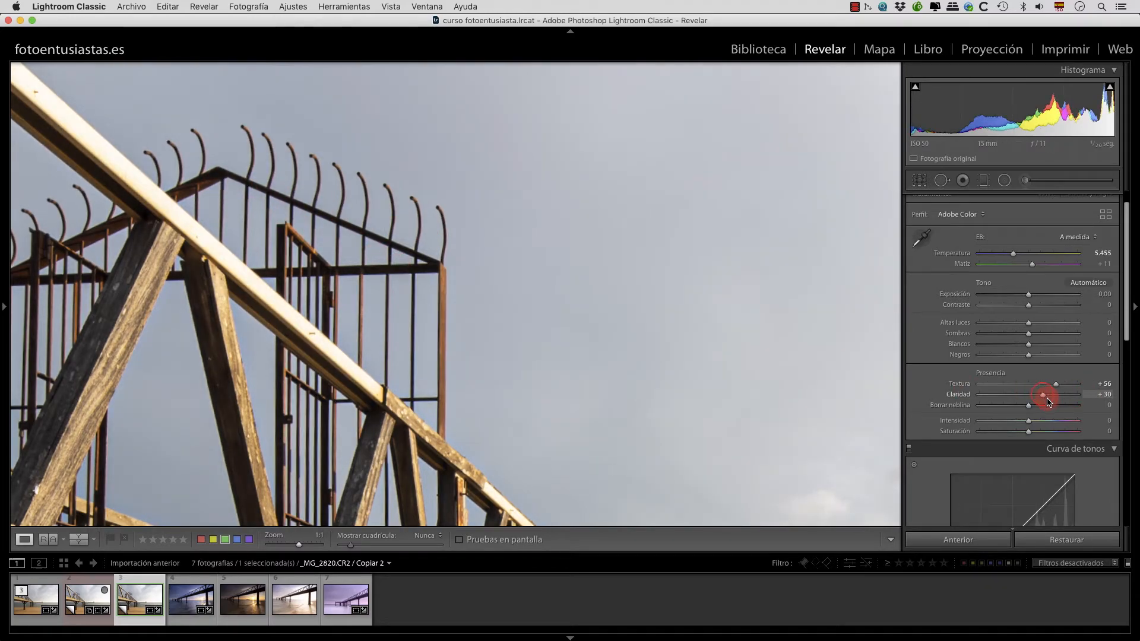
Step: Compare Copiar 2 side by side with the reference photo, aligning the ship at 1:1 in both
left_click_drag(743, 412, 695, 402)
left_click_drag(460, 168, 427, 301)
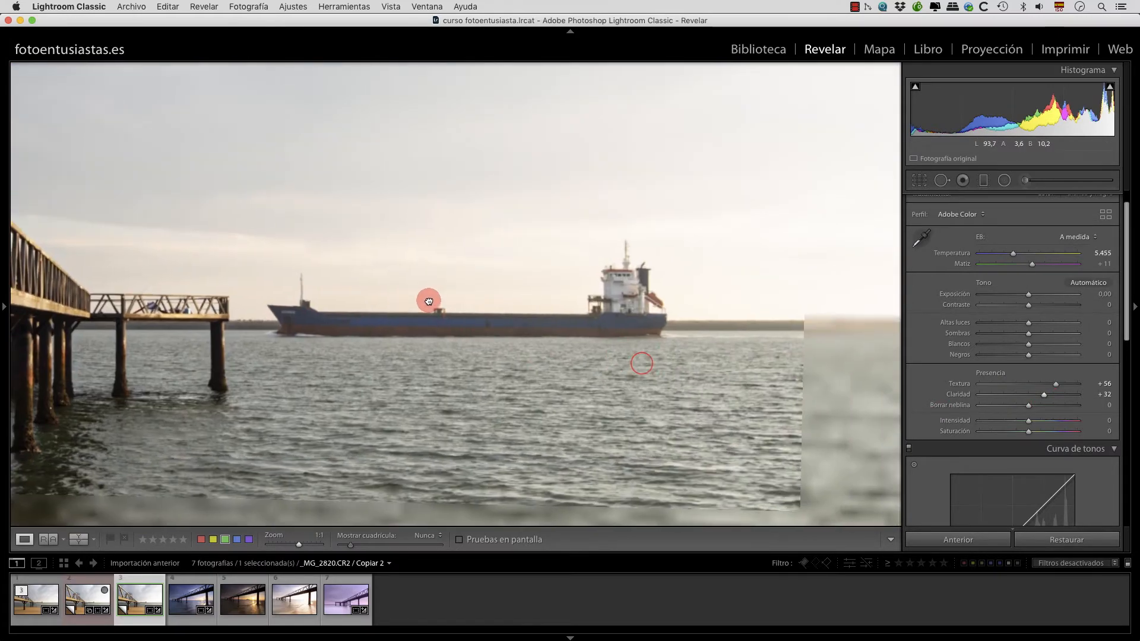
left_click_drag(498, 319, 533, 315)
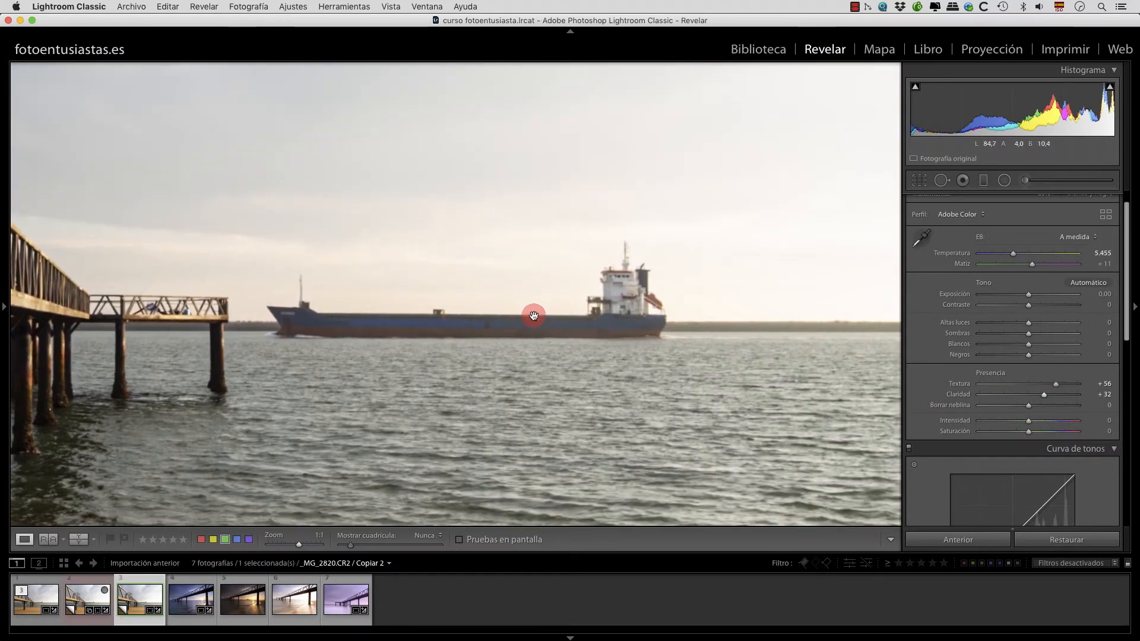
left_click(49, 541)
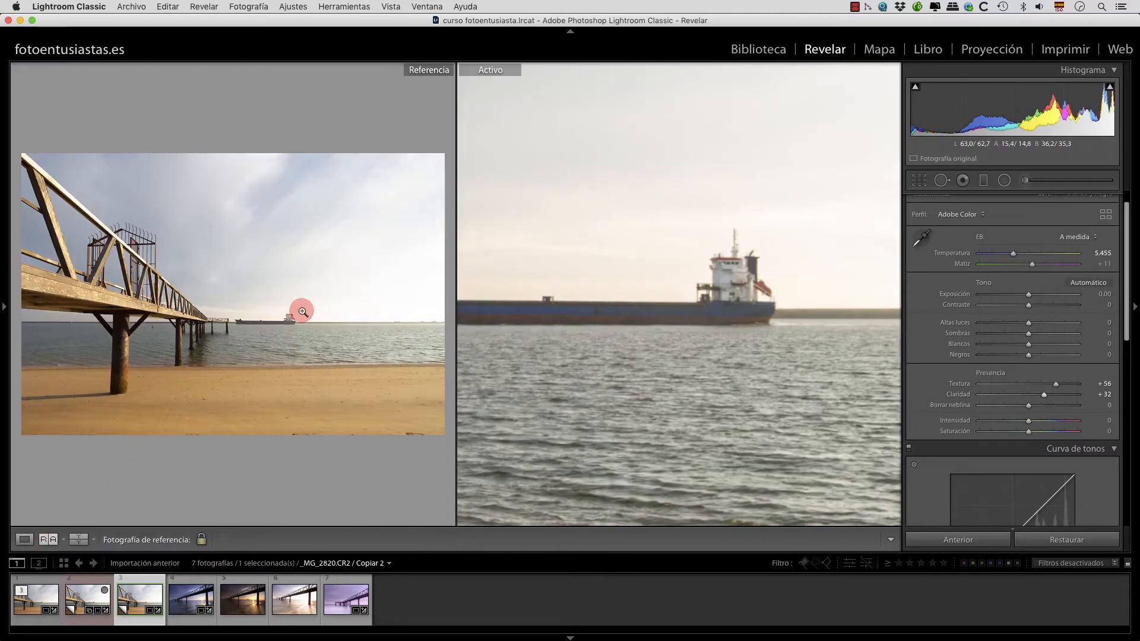
left_click(265, 321)
left_click_drag(269, 323, 368, 387)
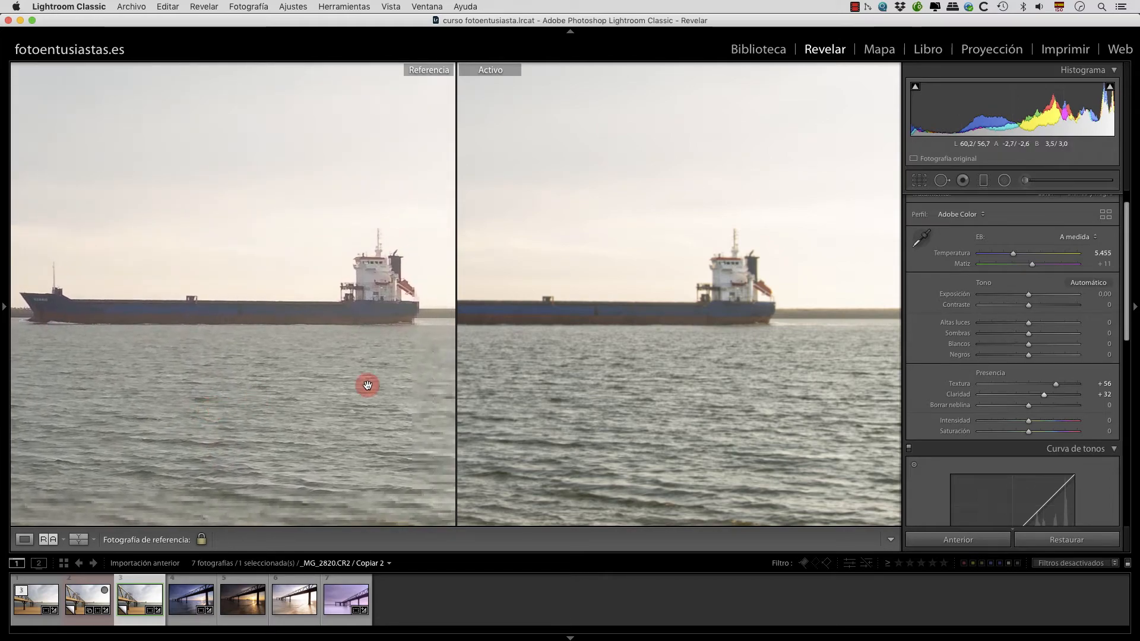
left_click_drag(567, 373, 661, 374)
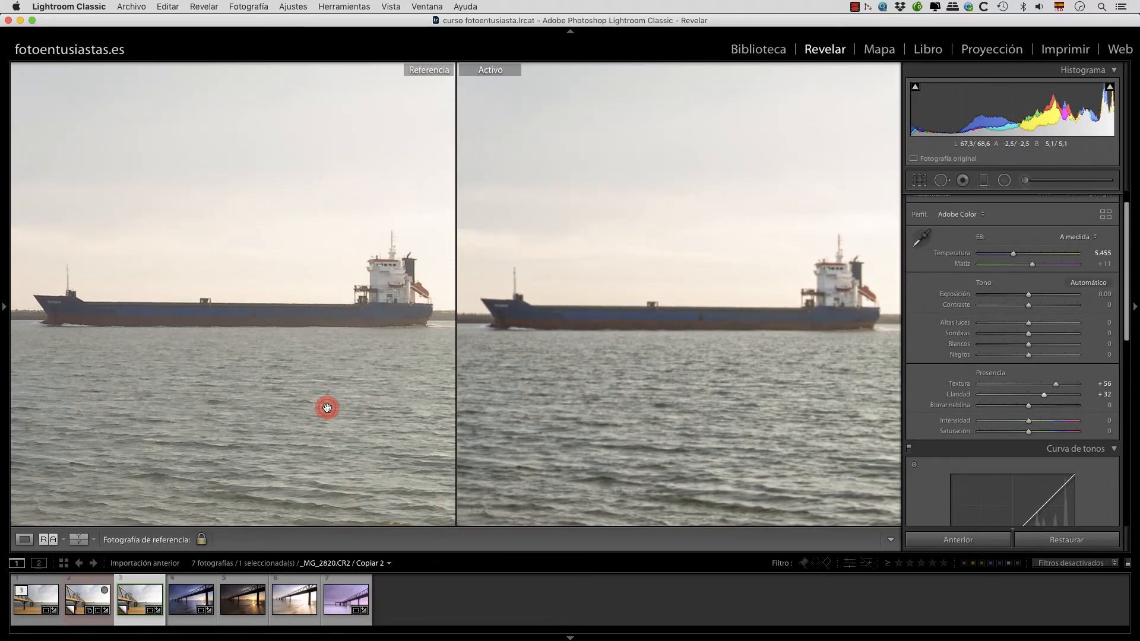
Step: Make Copiar 1 the active photo, match its ship's position to the reference, and switch the comparison back to Copiar 2
left_click(86, 602)
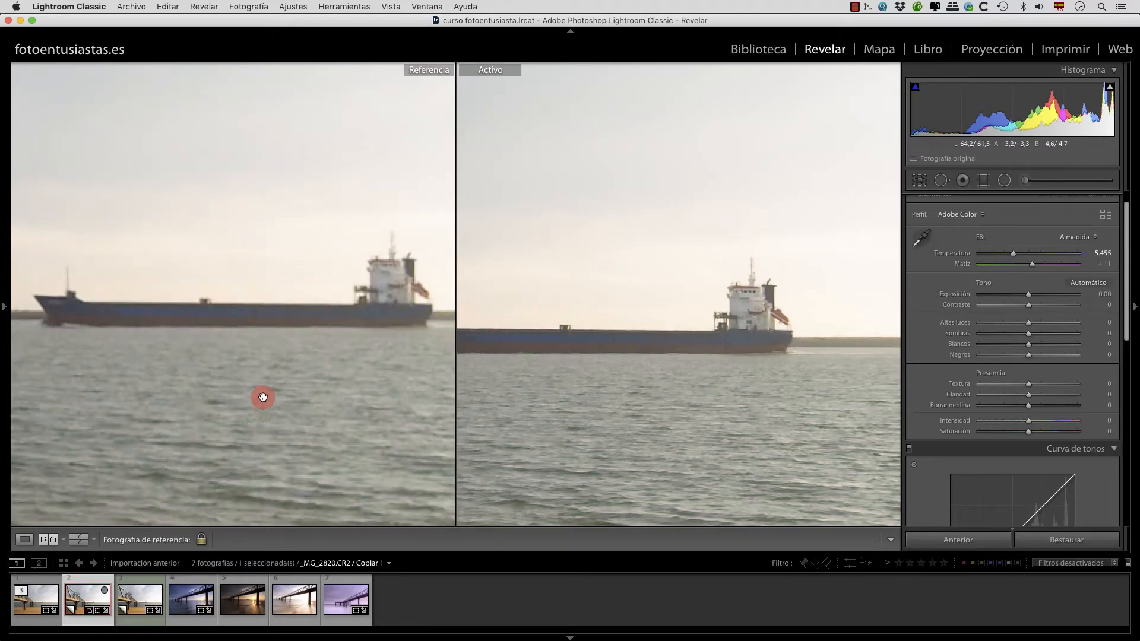
left_click_drag(272, 382, 267, 413)
left_click_drag(539, 374, 636, 422)
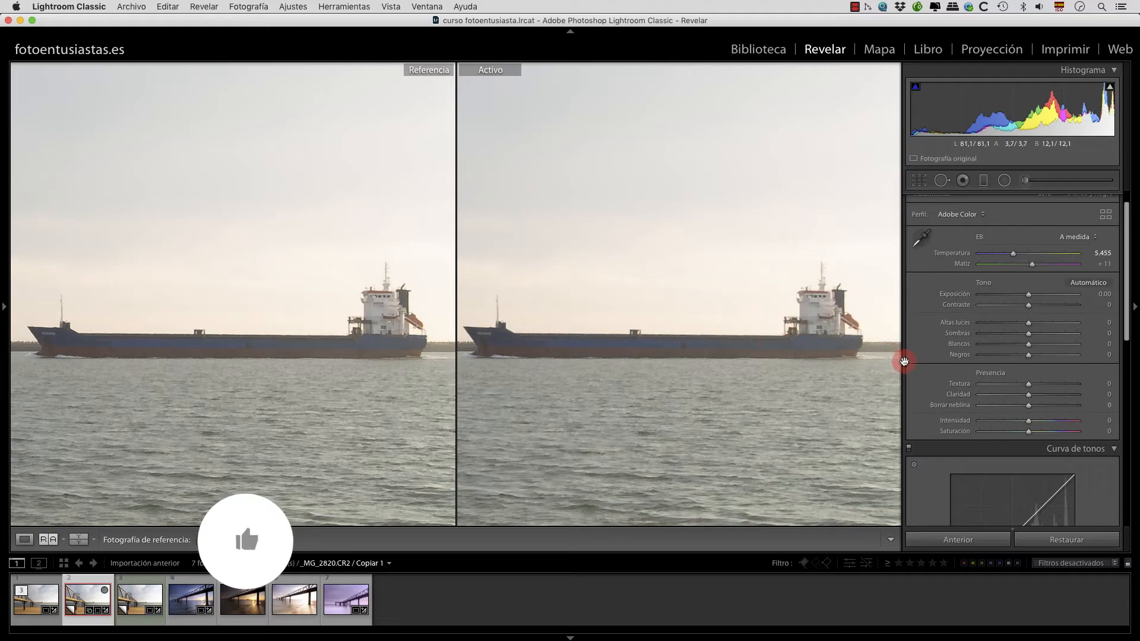
left_click(543, 393)
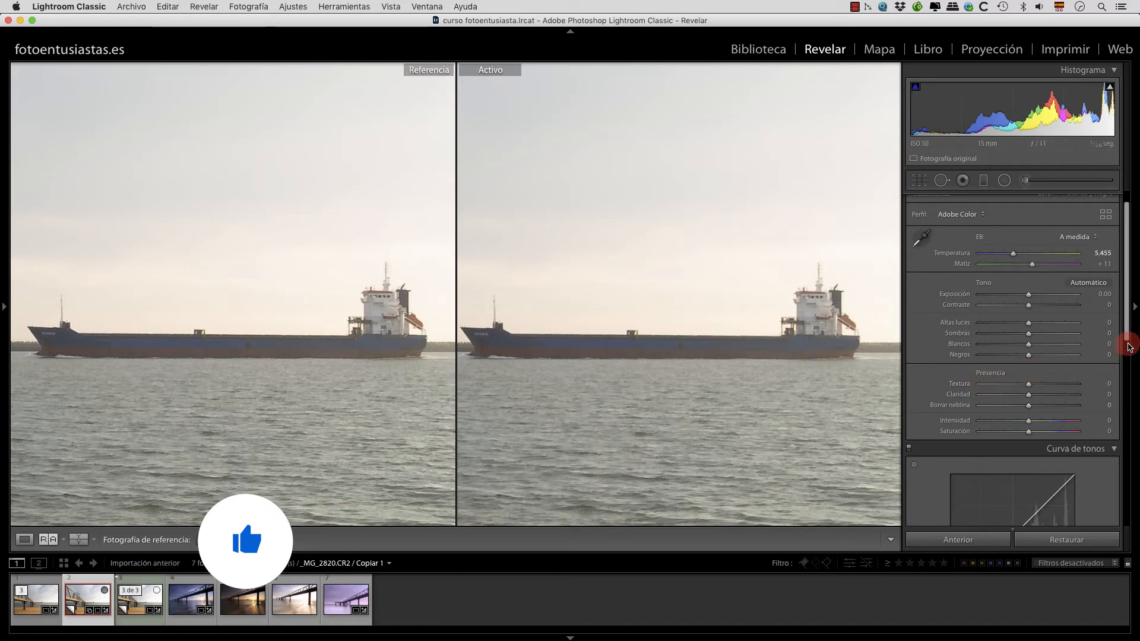
left_click(133, 608)
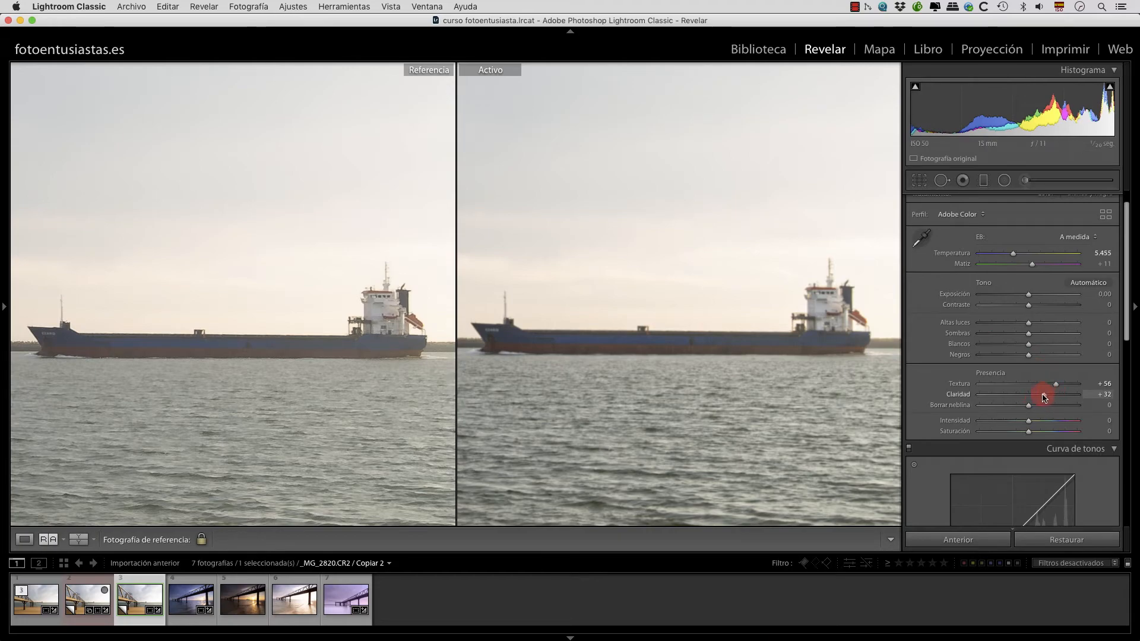
mouse_move(1044, 400)
left_mouse_down()
mouse_move(1057, 399)
mouse_move(1048, 387)
left_mouse_up()
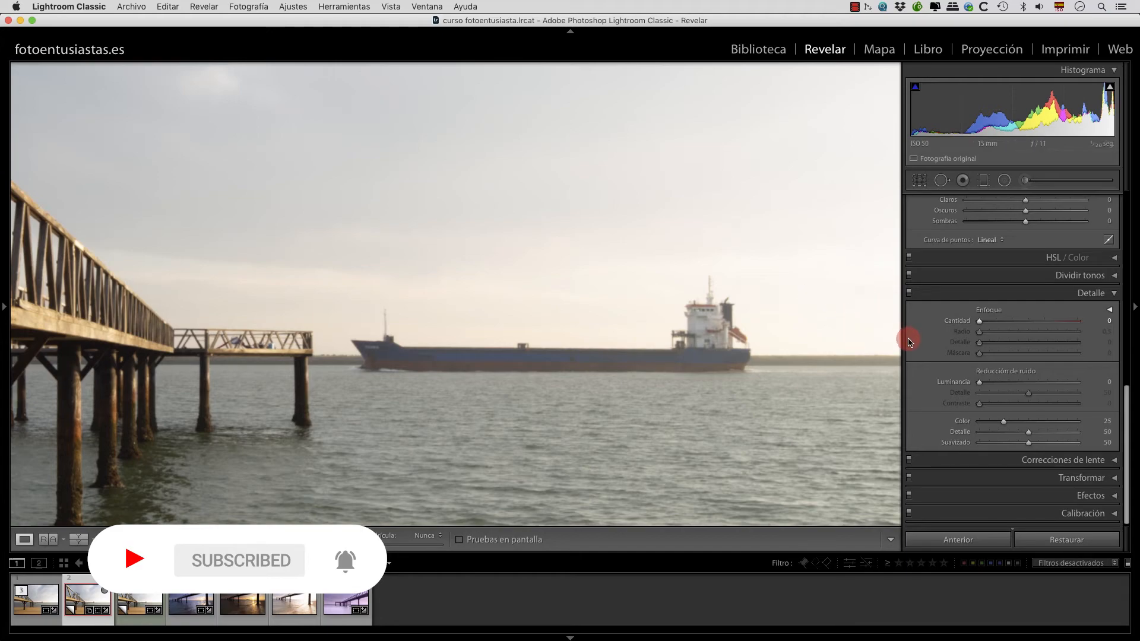
Step: Set the sharpening Amount of Copiar 1 to 49 while judging it in the grayscale preview
key("alt")
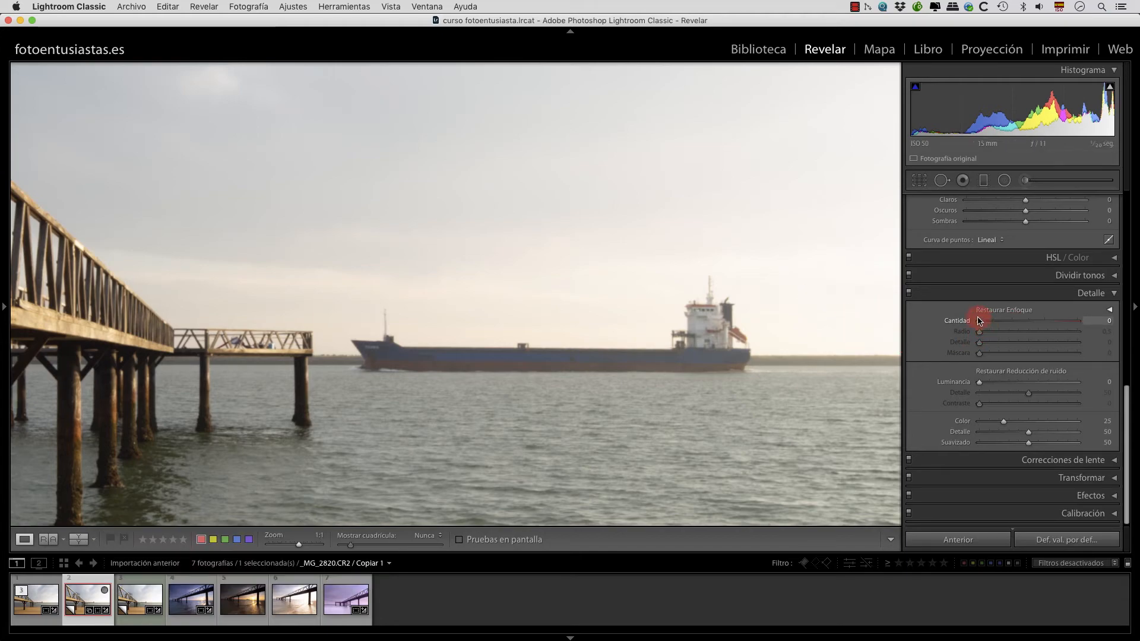
left_click(983, 323, "alt")
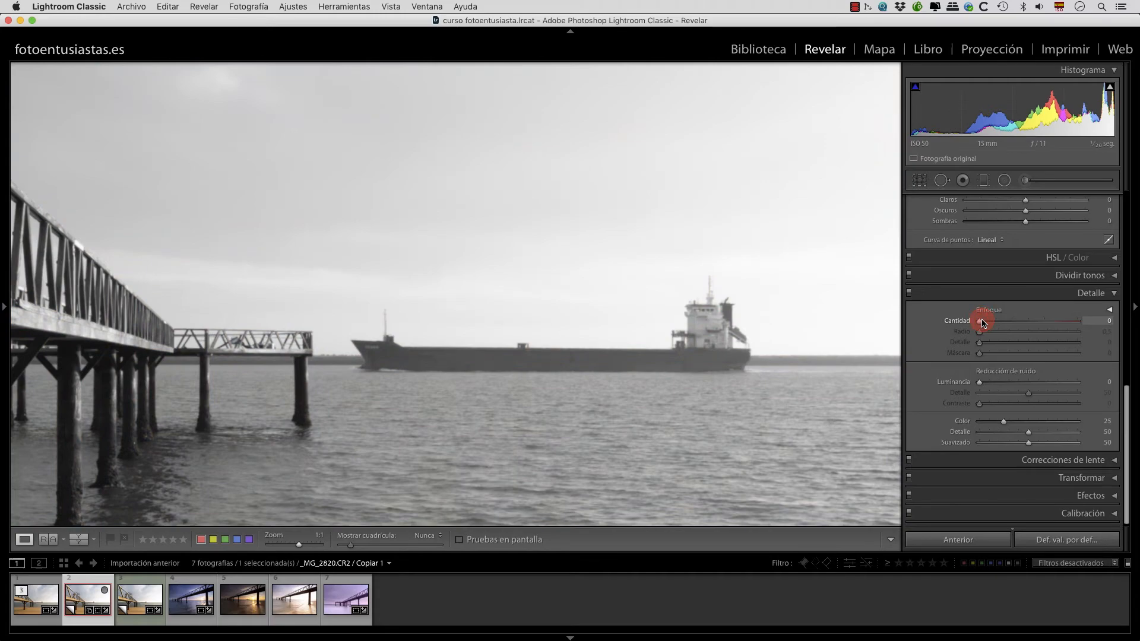
left_click_drag(982, 323, 1015, 324)
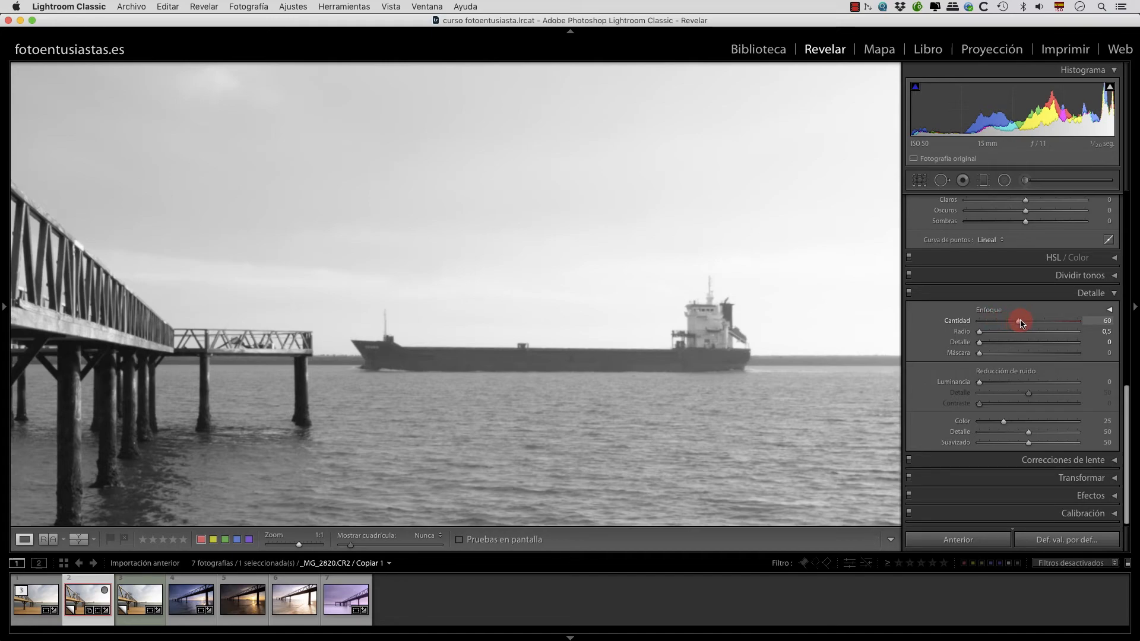
left_click_drag(1019, 323, 1010, 323)
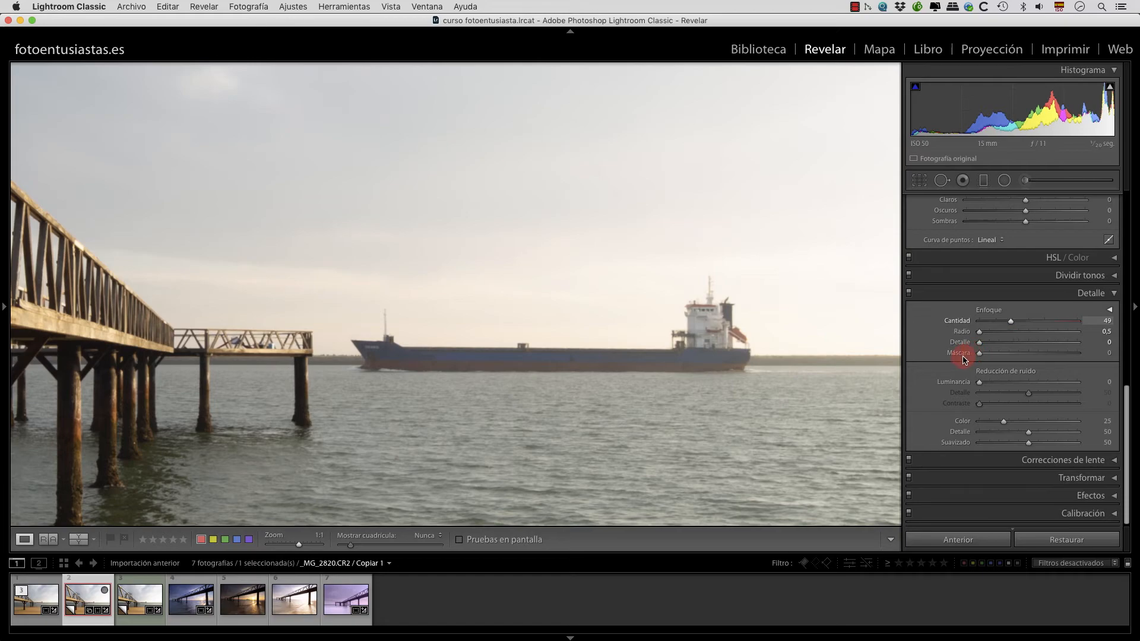
Step: Set the sharpening Detail to 62 and the Radius to 1.7 while judging both in the grayscale preview
key("alt")
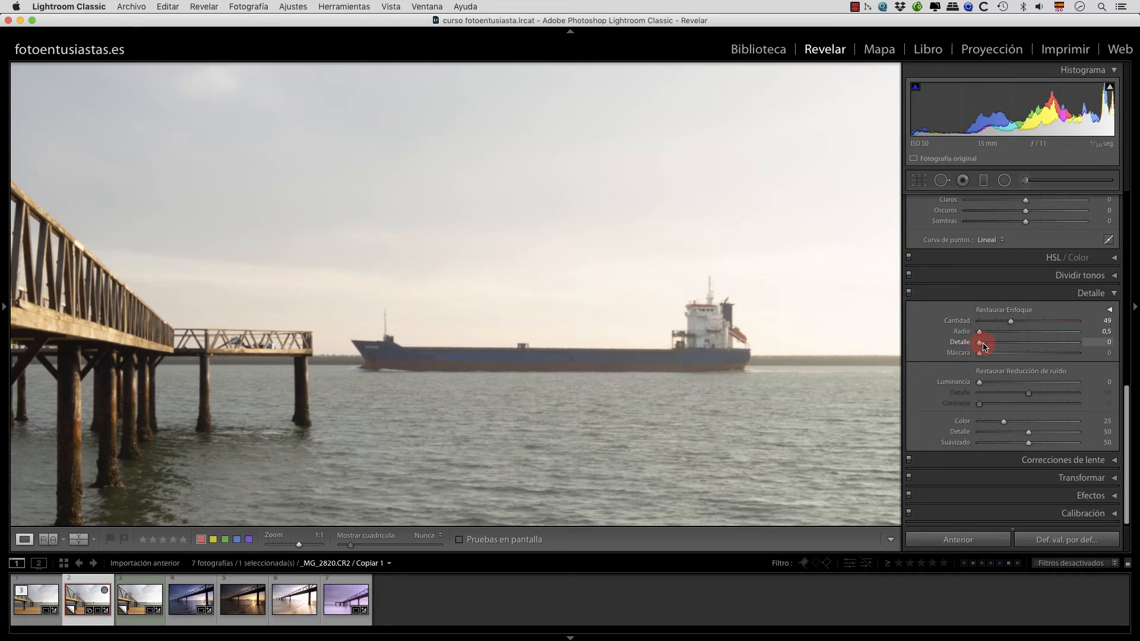
left_click_drag(978, 345, 994, 344)
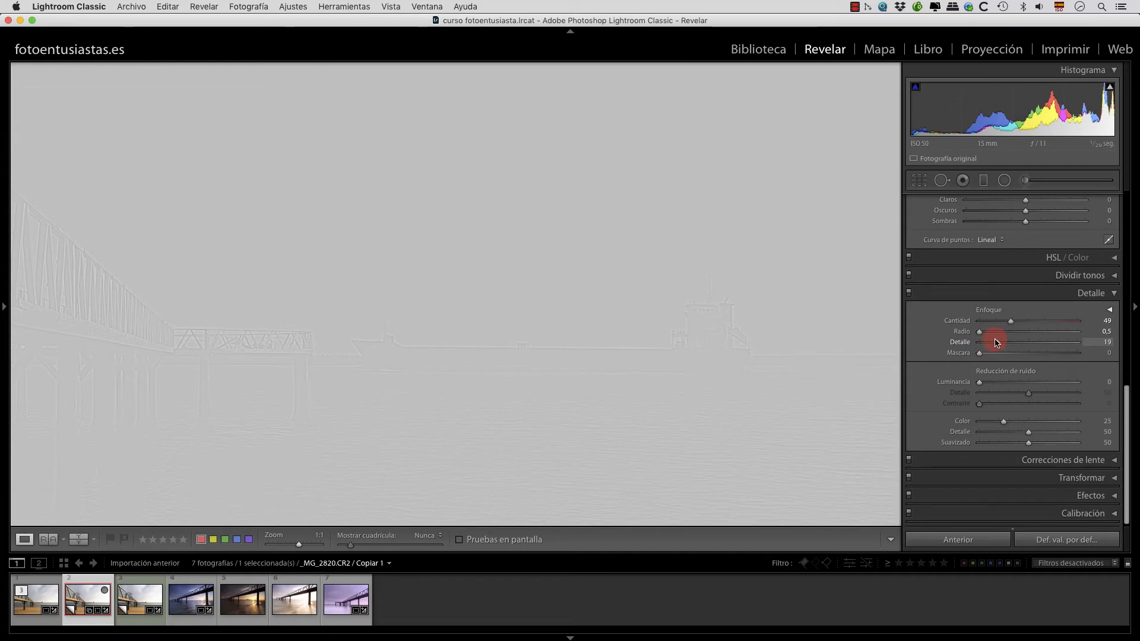
left_click_drag(999, 343, 1002, 343)
left_click_drag(1046, 348, 984, 334)
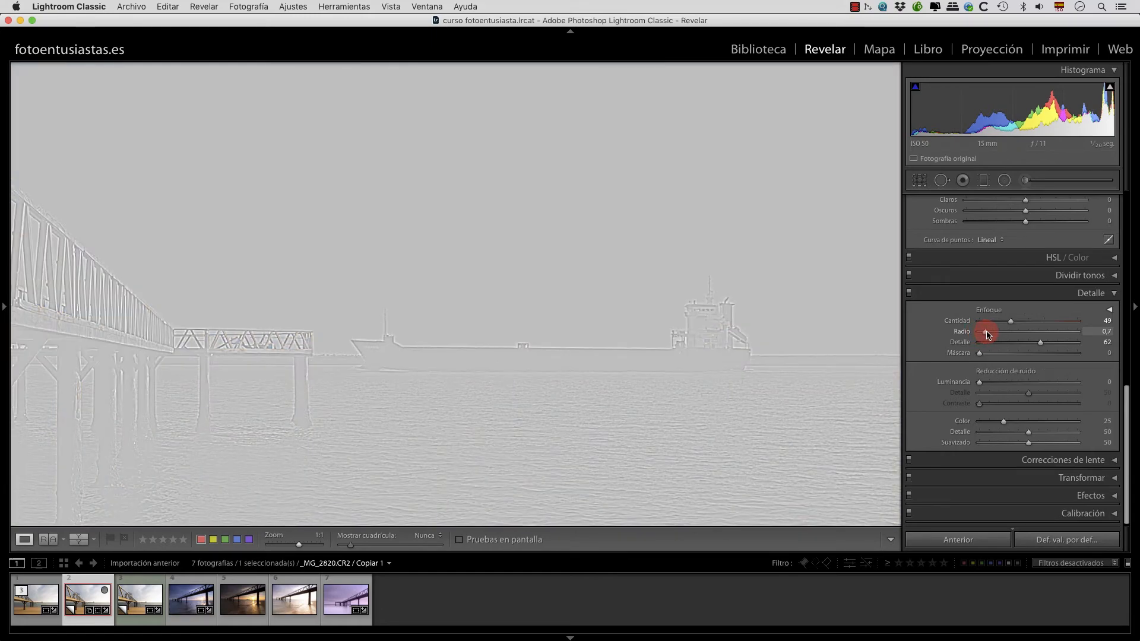
left_click_drag(987, 336, 998, 336)
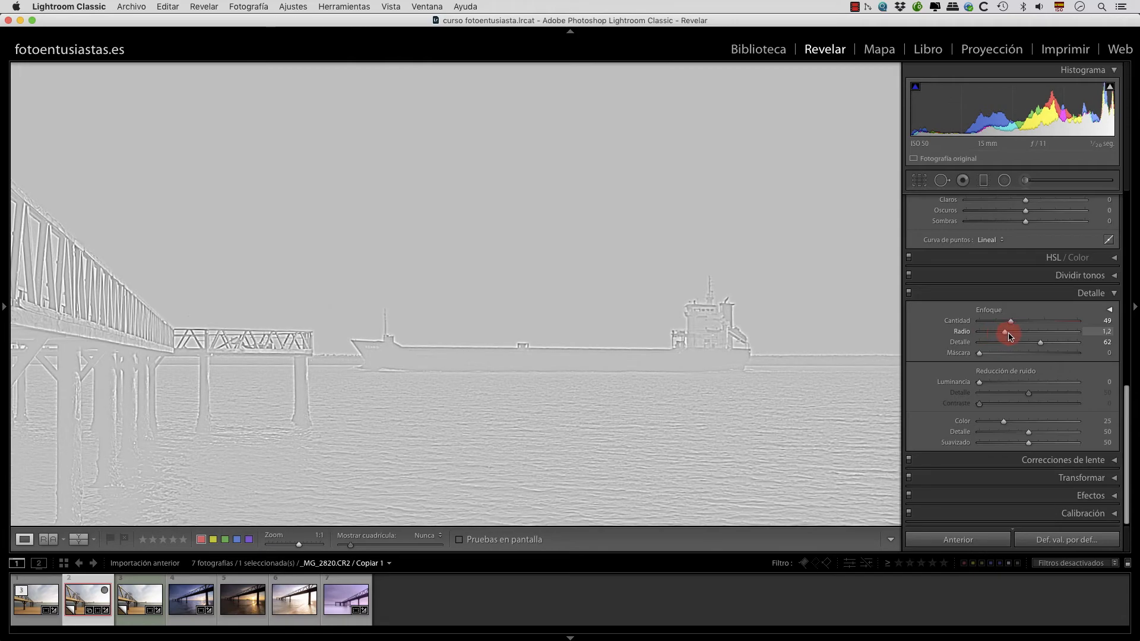
left_click_drag(1024, 337, 1031, 336)
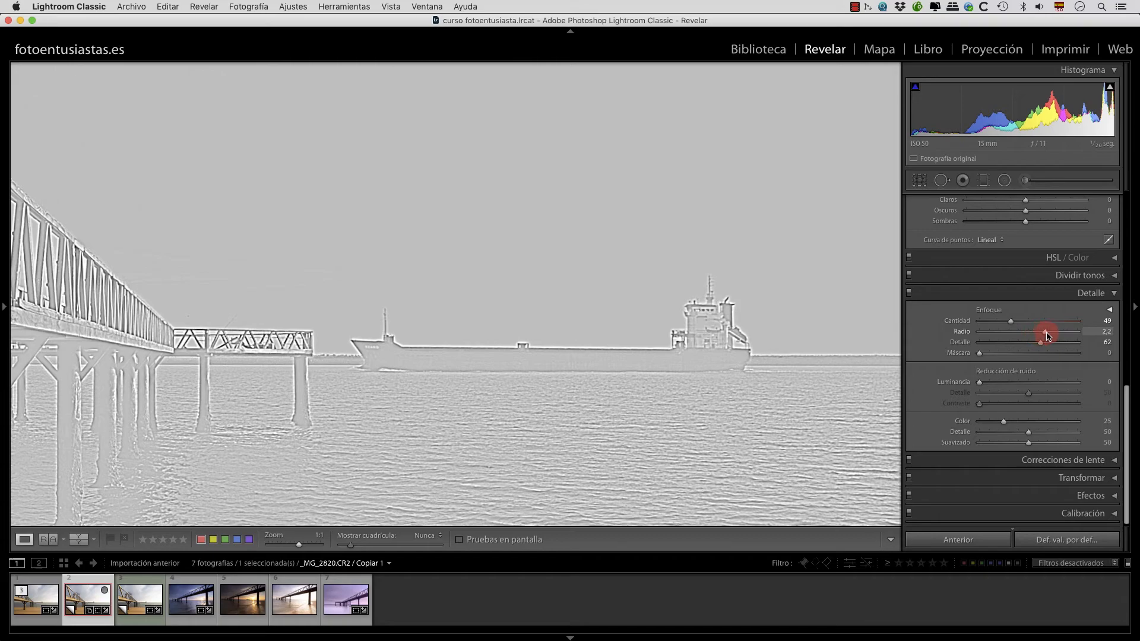
left_click_drag(1063, 335, 1036, 339)
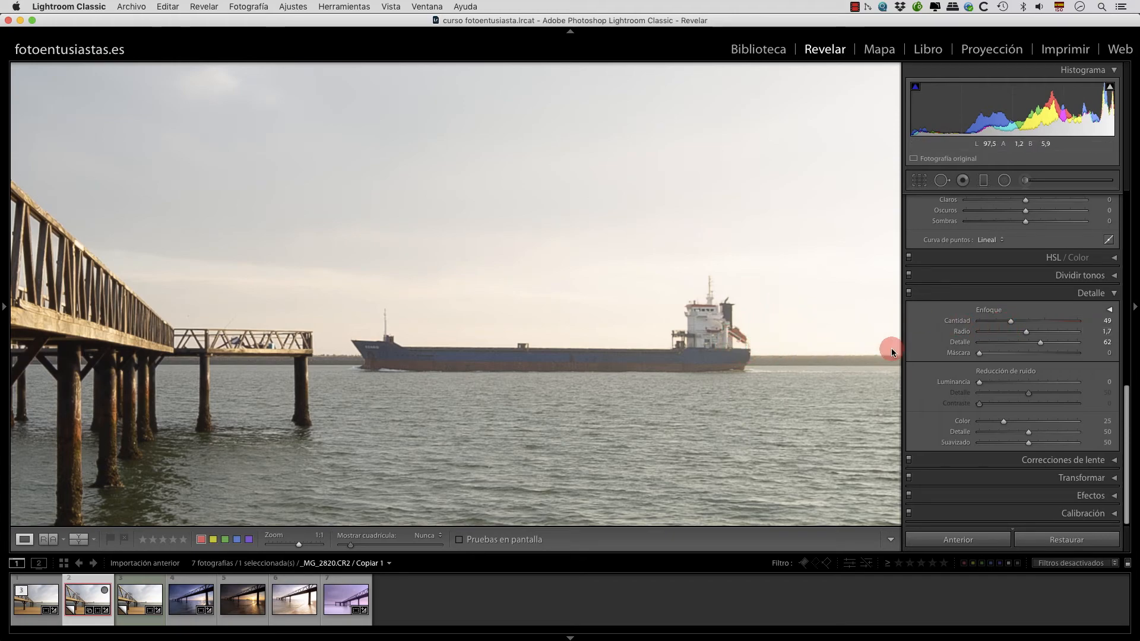
Step: Raise the sharpening Masking to 100 while judging the protected areas in the black-and-white mask preview
key("alt")
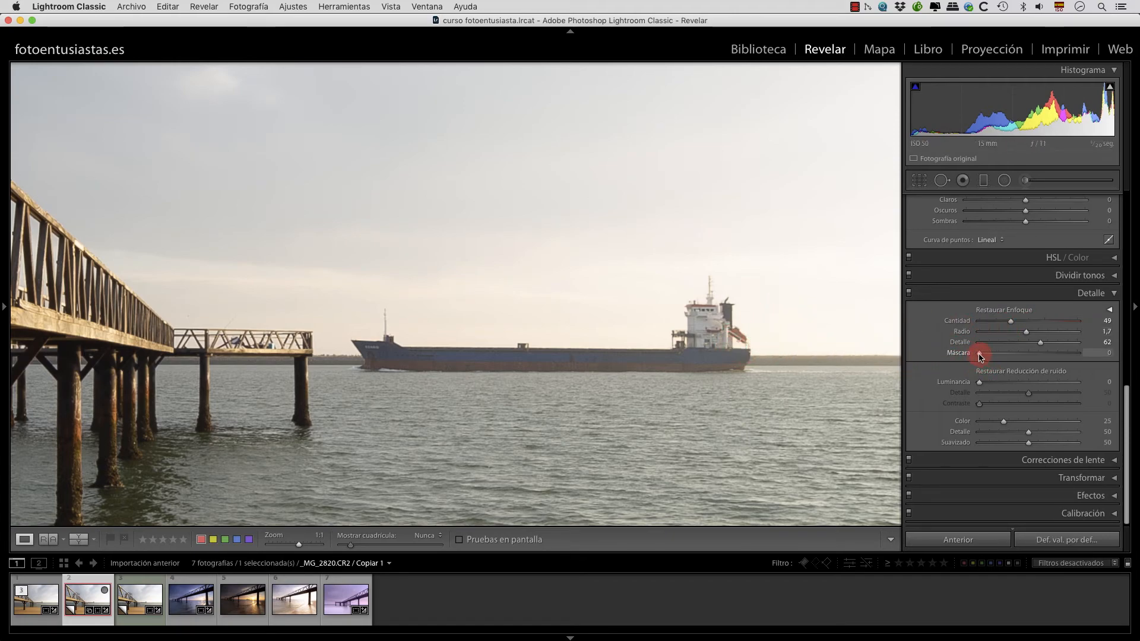
left_click_drag(980, 356, 984, 356)
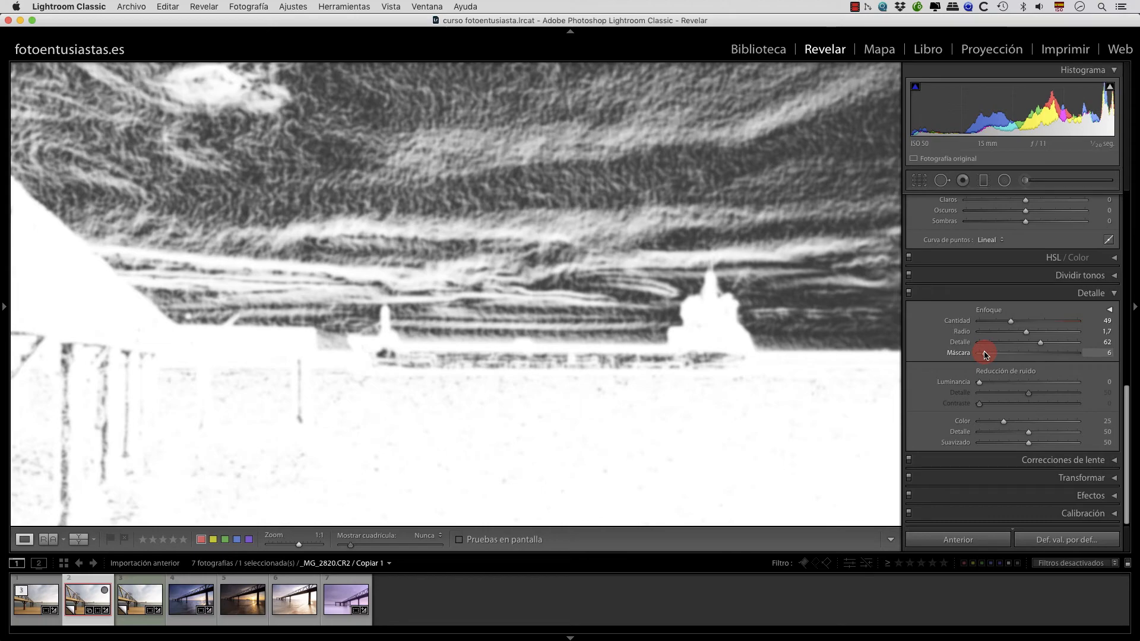
left_click_drag(985, 355, 993, 355)
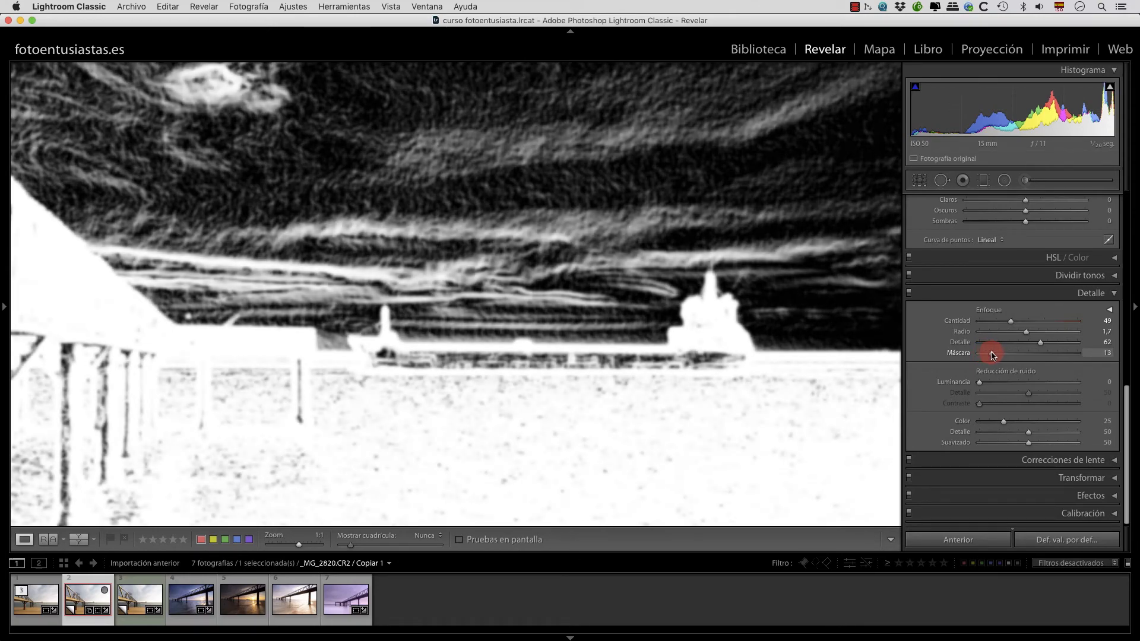
left_click_drag(995, 355, 1129, 371)
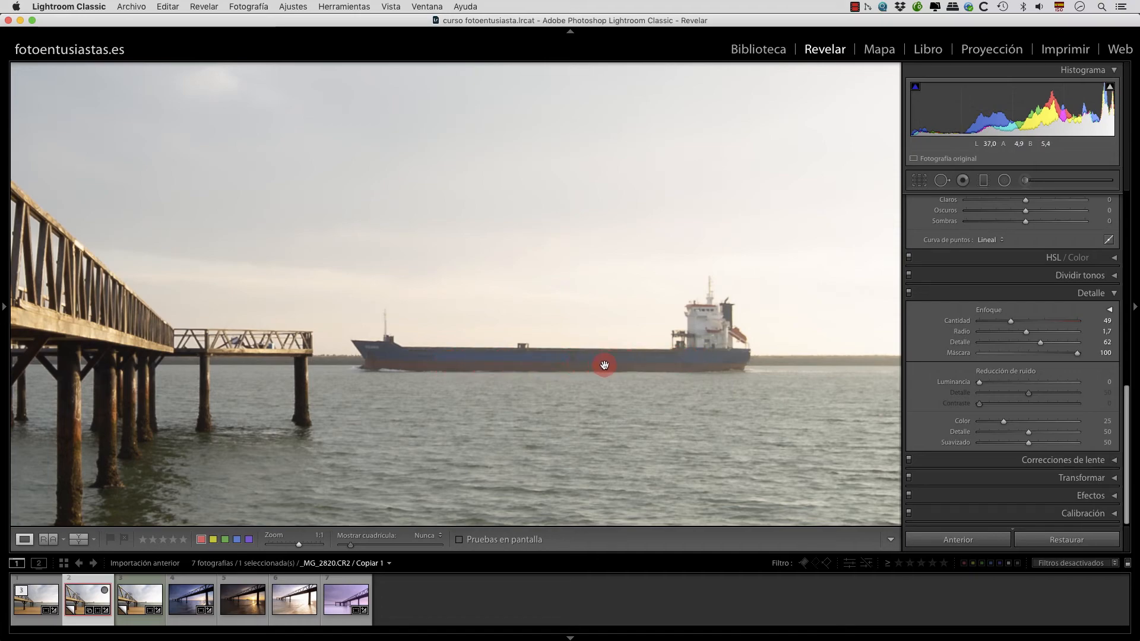
Step: Compare the ship with the Detail adjustments off and on, and set the Masking to 64
left_click(910, 293)
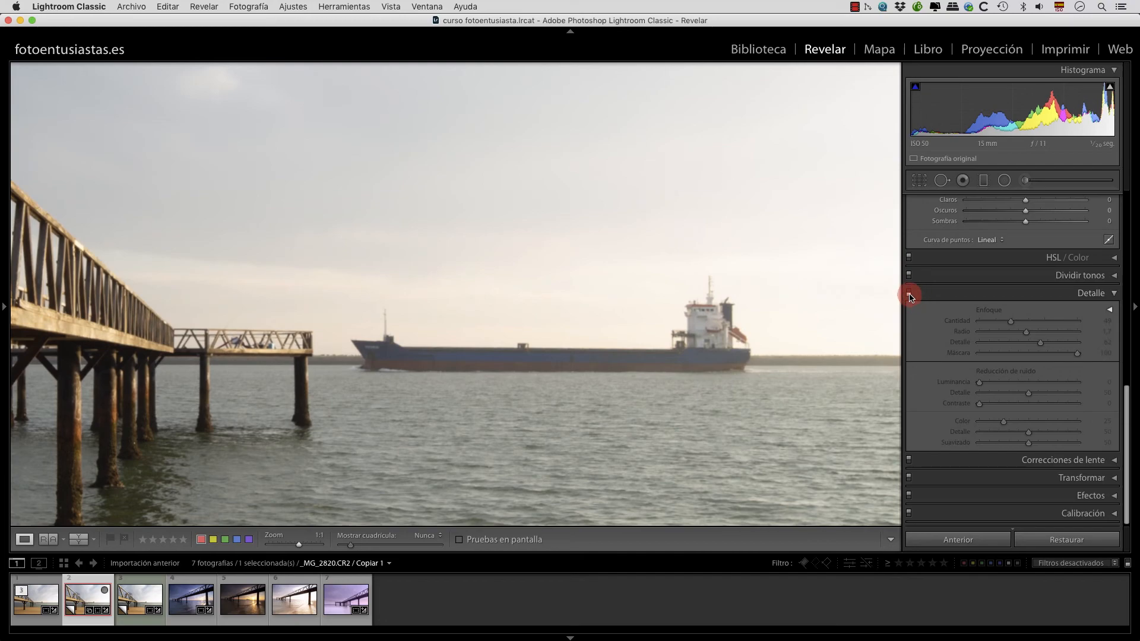
left_click(909, 294)
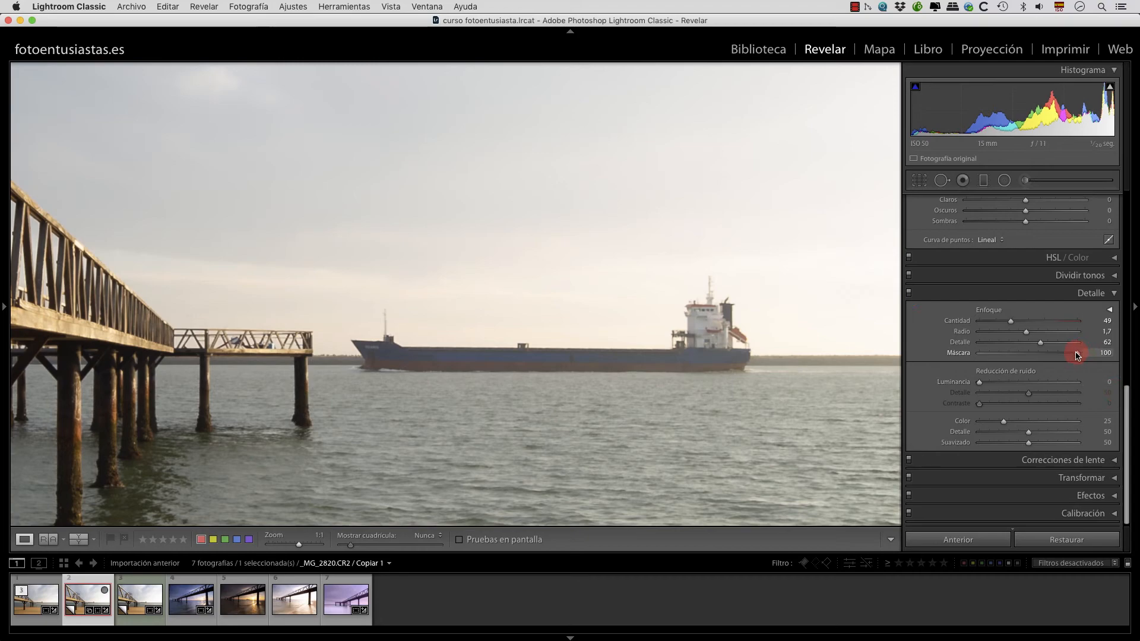
left_click_drag(1078, 353, 1042, 354)
Step: Exaggerate the sharpening on the pier's iron structure at 1:1 with Amount 127, Radius 2.4, Detail 79 and Masking 100
left_click(574, 363)
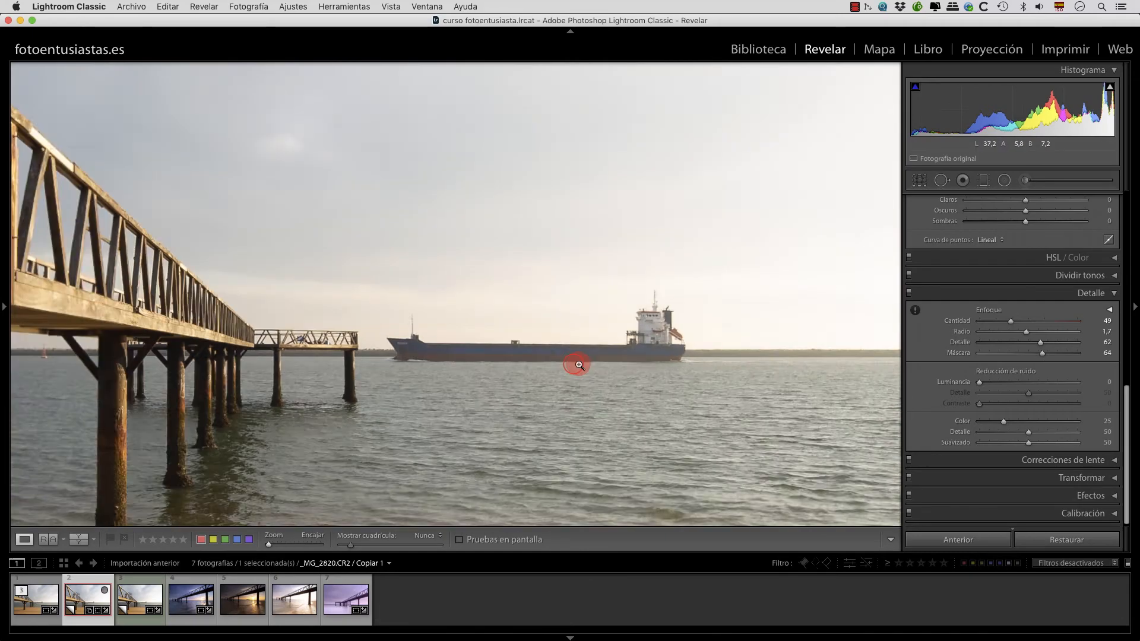
left_click(280, 191)
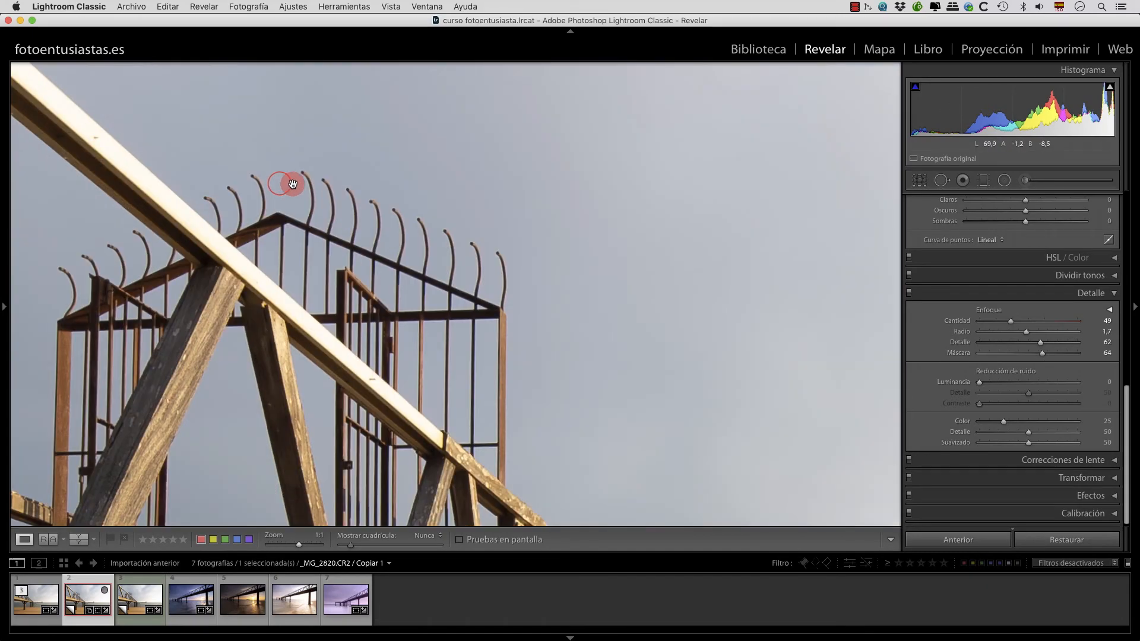
left_click_drag(1011, 321, 1057, 342)
key("alt")
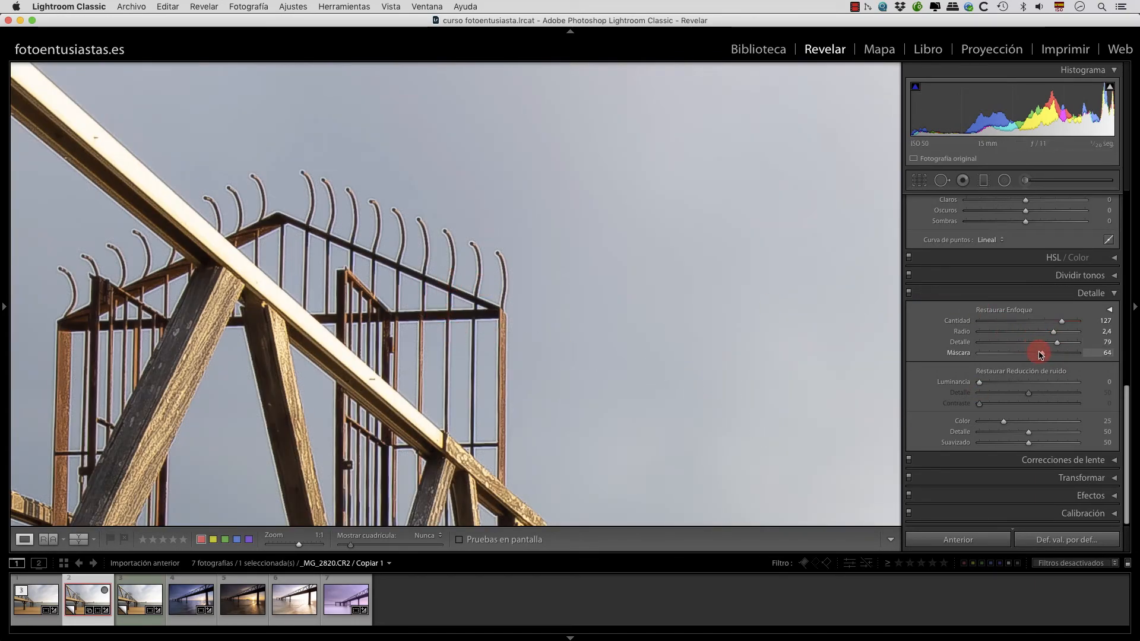
left_click_drag(1048, 357, 1098, 352)
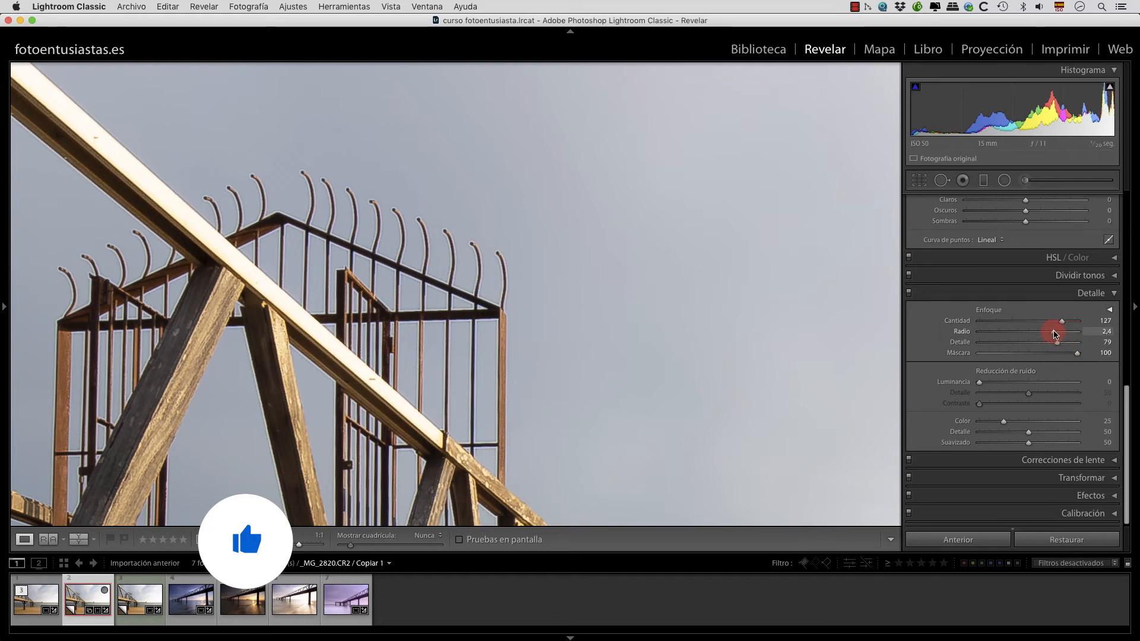
Step: Soften the sharpening to Radius 1.5, Detail 40 and Amount 107, and compare the iron structure with the Detail adjustments off and on
left_click_drag(1053, 334, 998, 338)
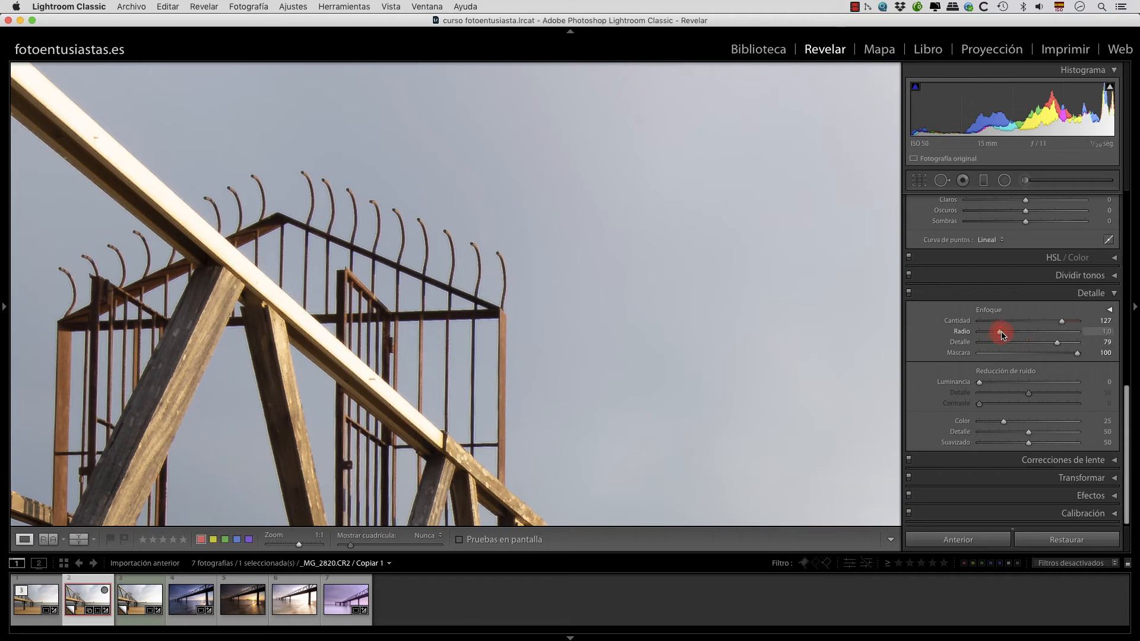
mouse_move(1014, 334)
left_mouse_down()
mouse_move(1057, 344)
mouse_move(1018, 342)
left_mouse_up()
left_click_drag(1064, 323, 1050, 323)
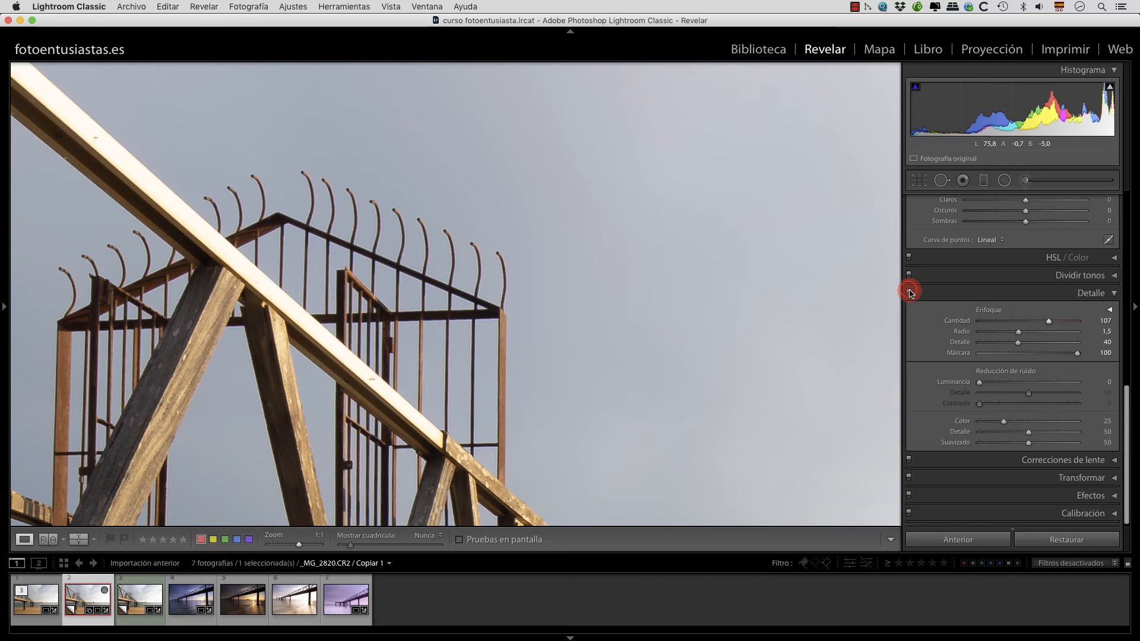
left_click(909, 293)
left_click(909, 294)
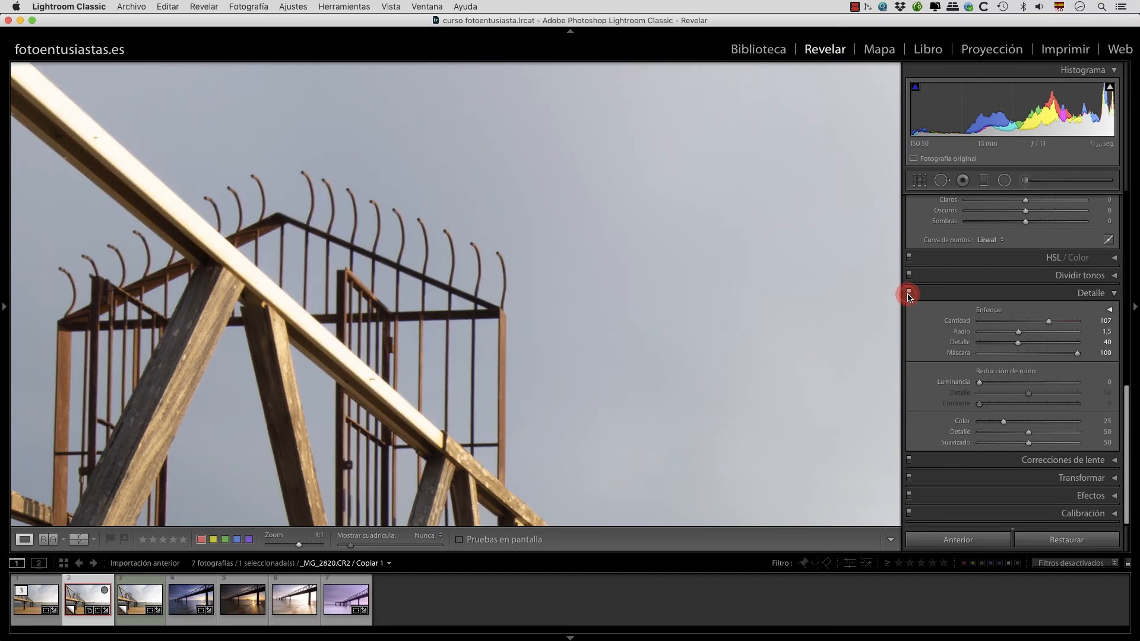
Step: Examine the sharpening on the ship and water at 1:1, and return to the view of the whole photo
left_click_drag(665, 390, 323, 209)
left_click_drag(628, 391, 463, 134)
left_click_drag(662, 402, 426, 255)
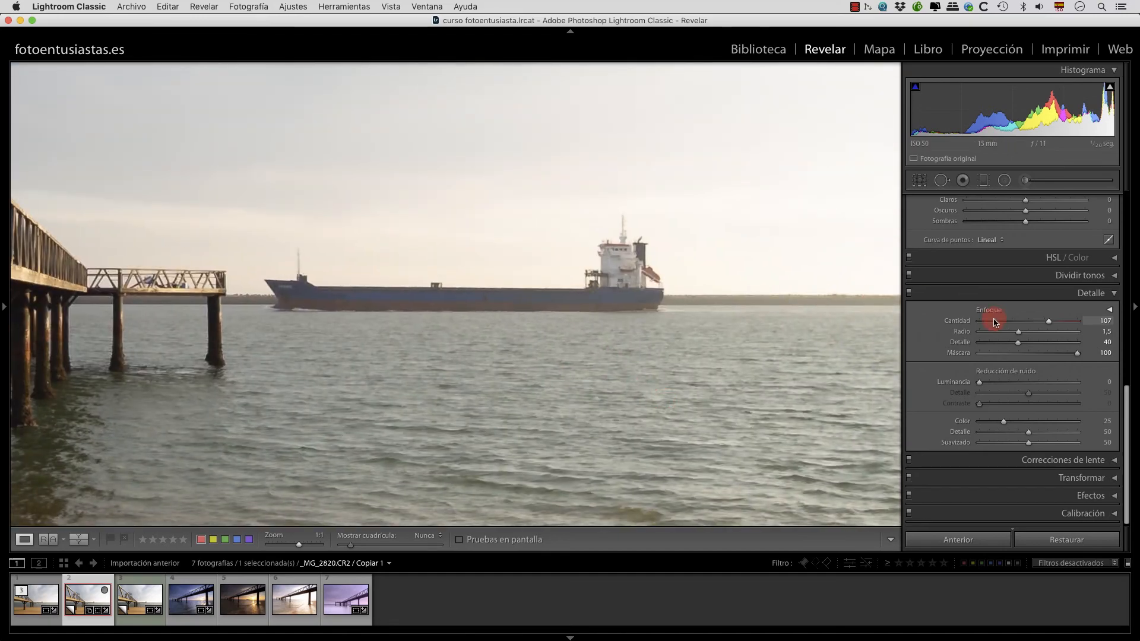
key("alt")
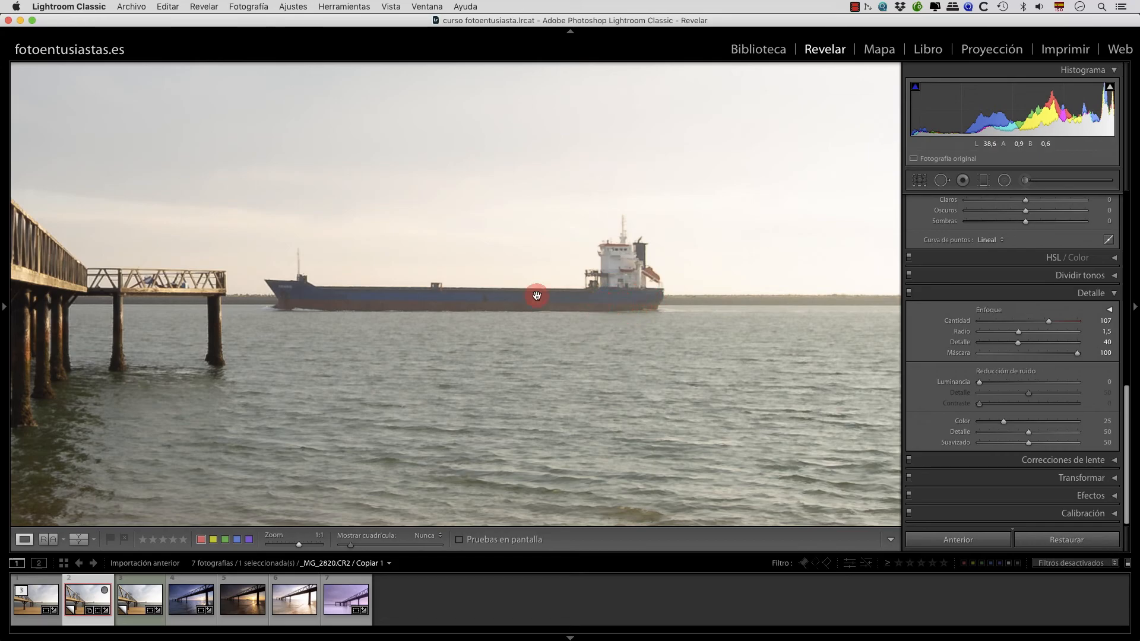
left_click(511, 319)
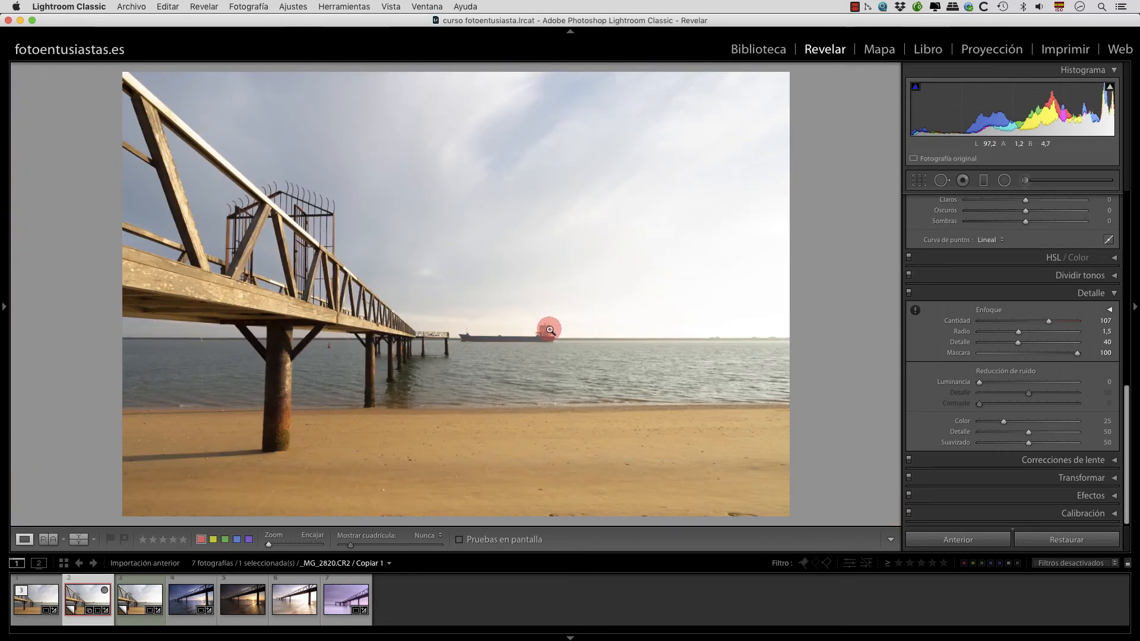